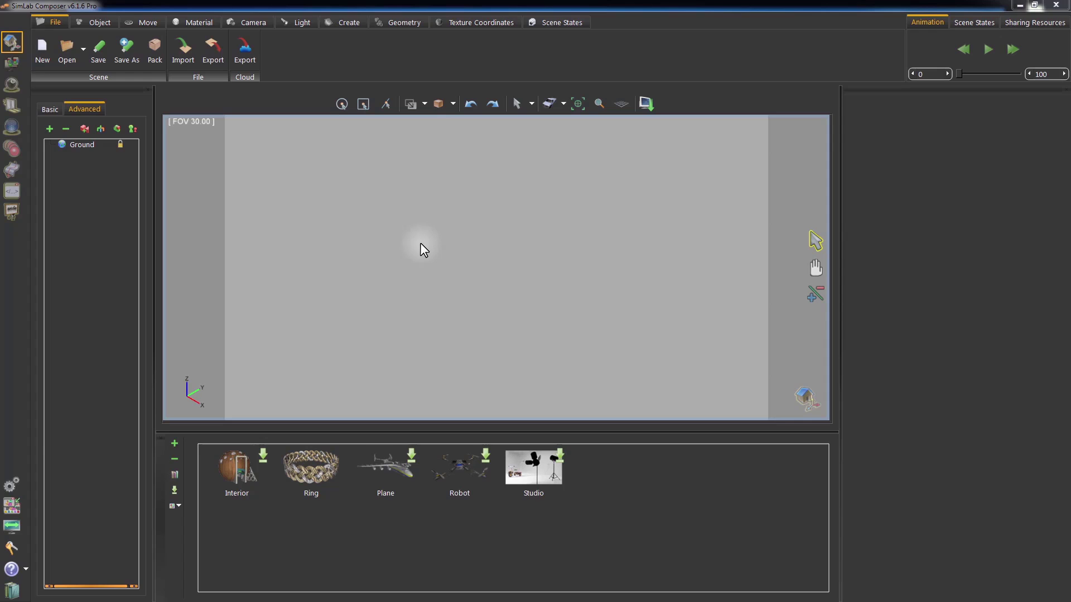
Import the v6-engine-model.SLDASM assembly with Z as the up vector and zooming to the imported model.
click(184, 55)
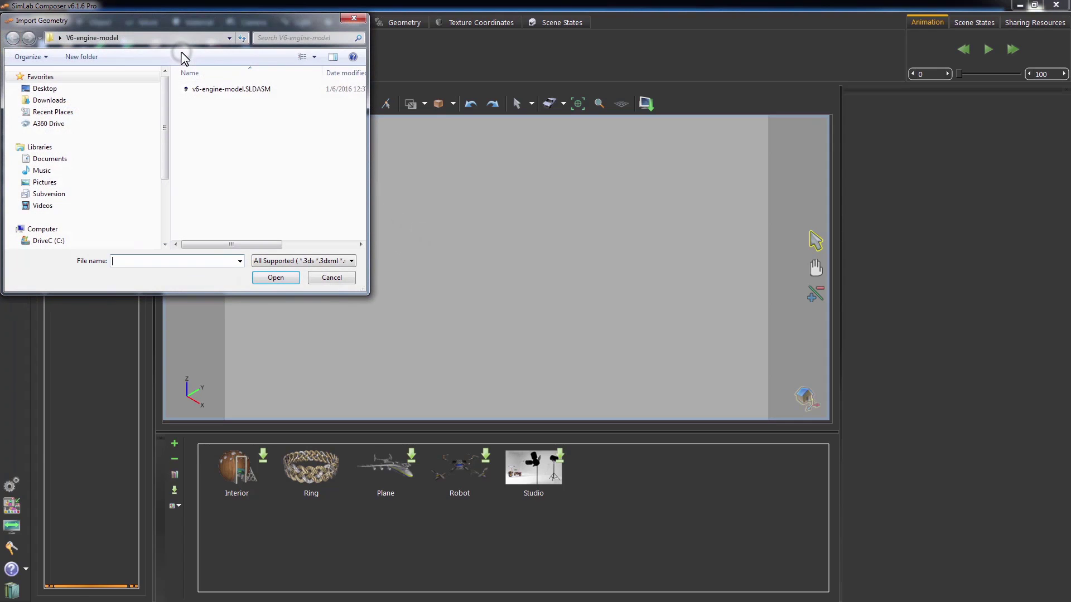
click(233, 90)
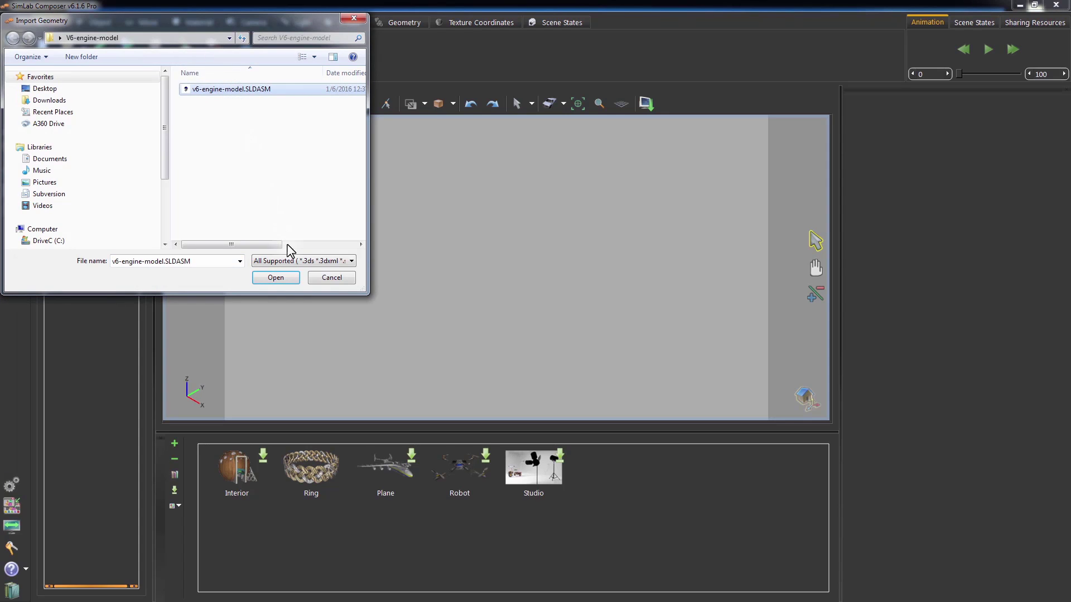
click(282, 278)
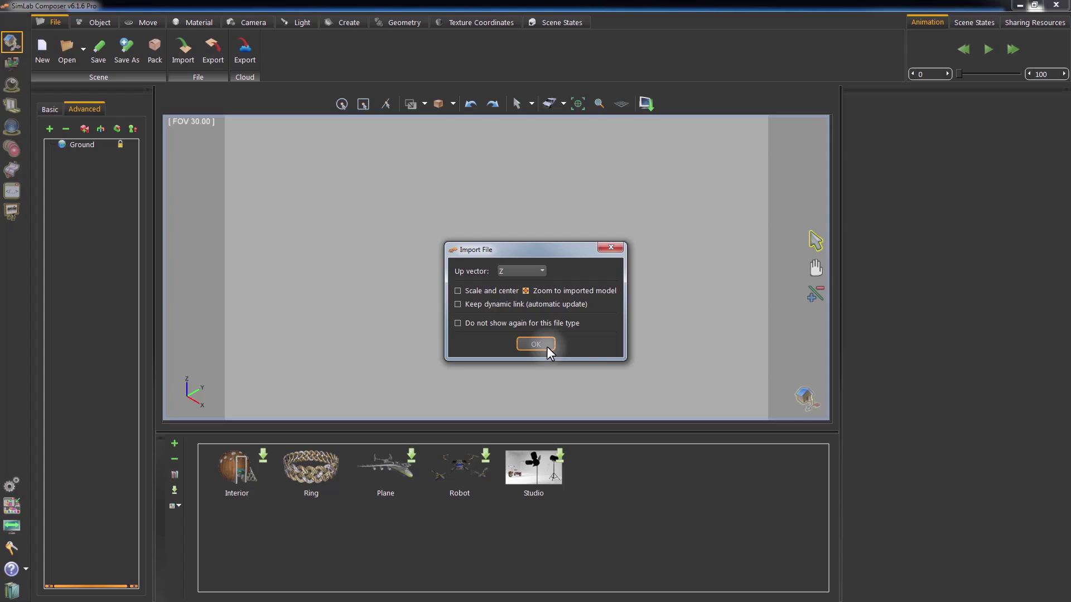
click(547, 346)
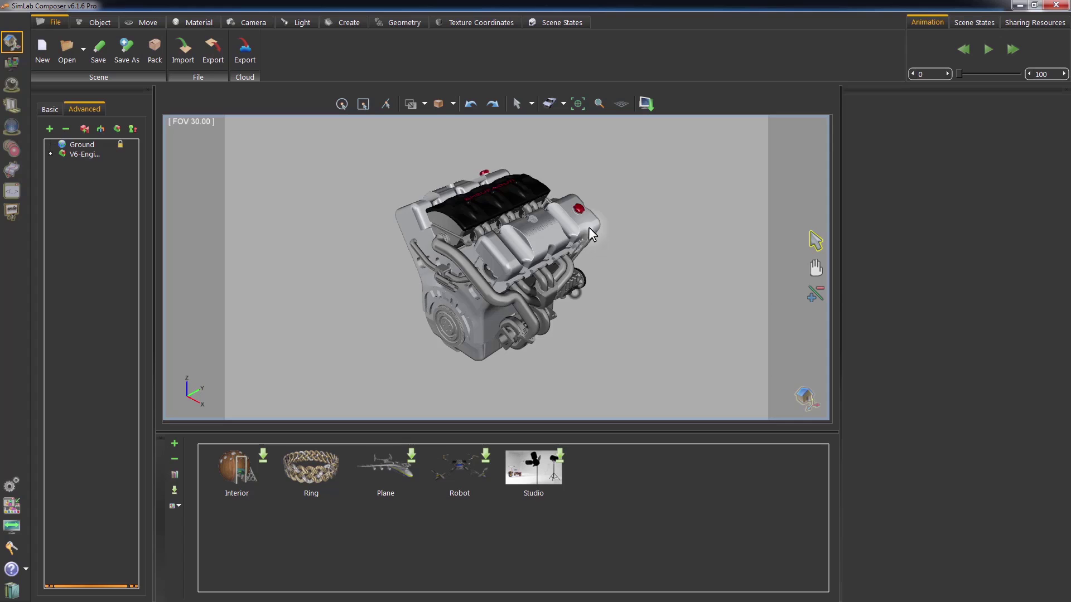
Start real-time rendering of the engine and open the HDR environment settings.
drag(589, 209, 806, 265)
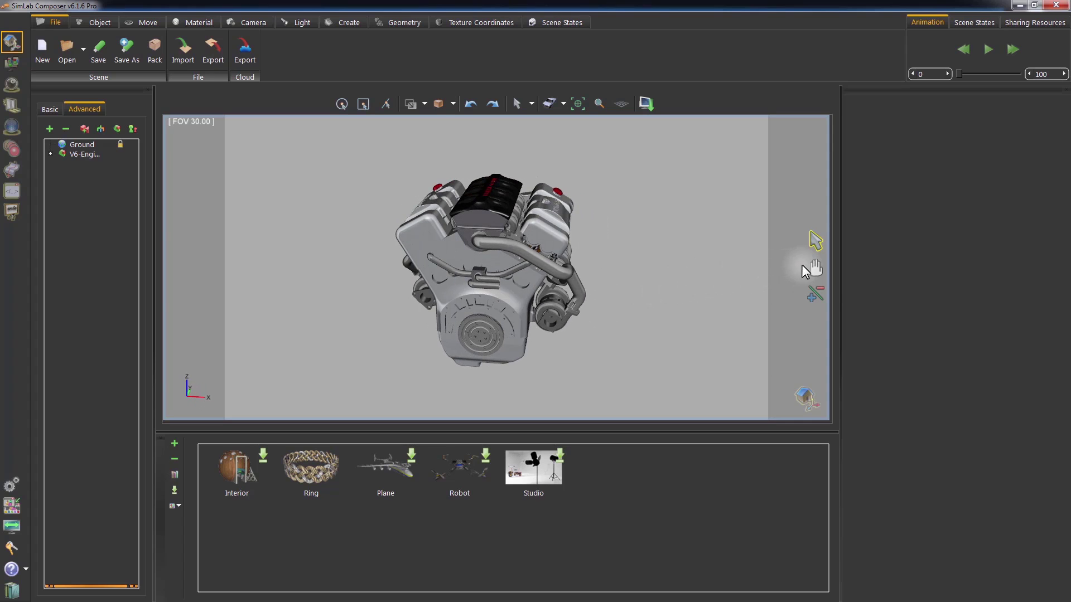
drag(588, 259, 566, 277)
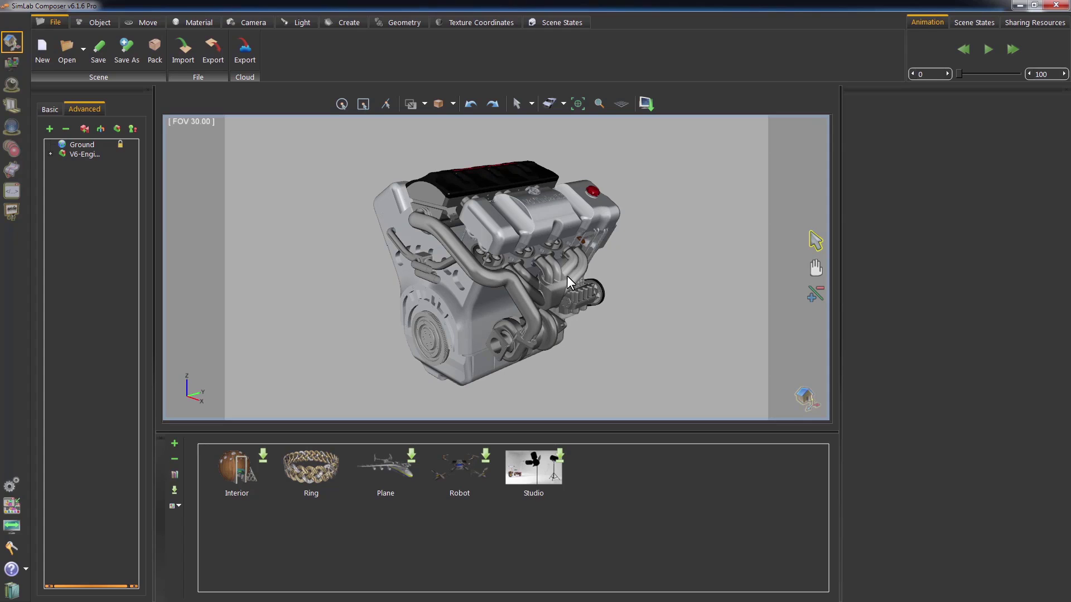
click(10, 86)
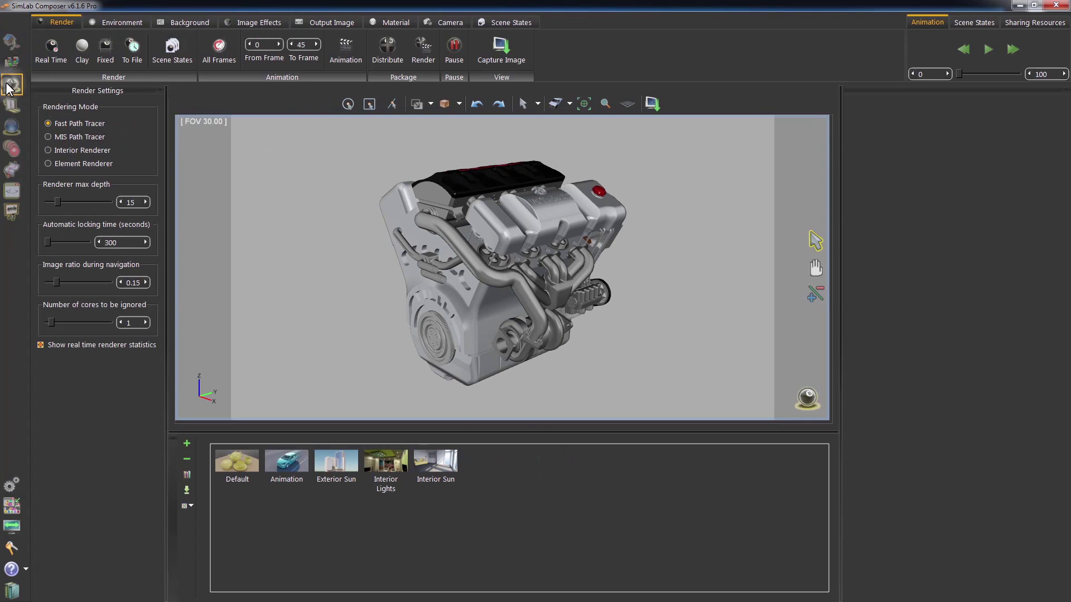
click(50, 53)
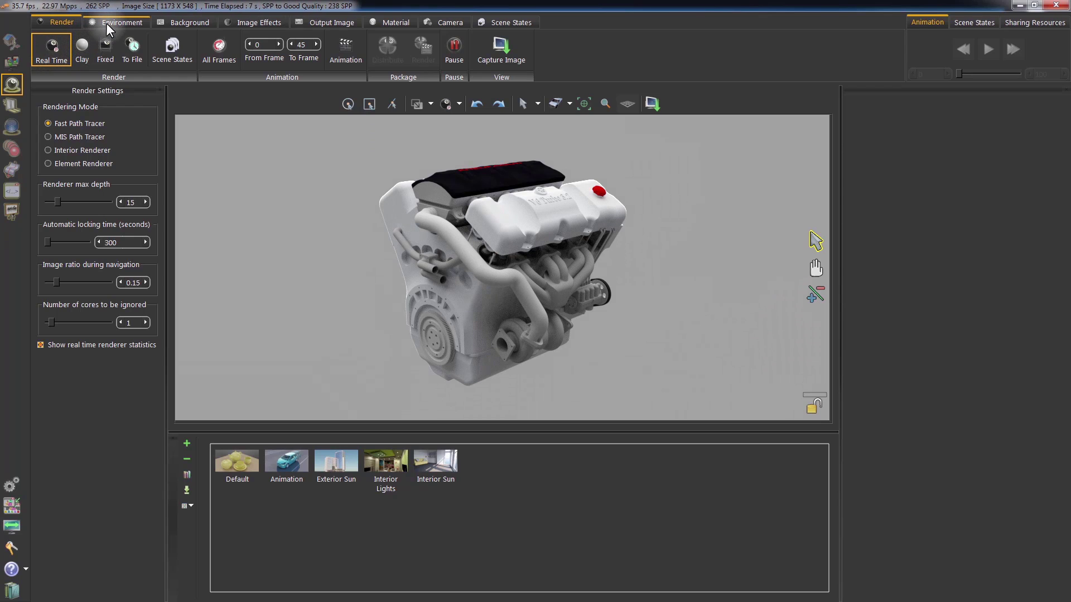
click(115, 22)
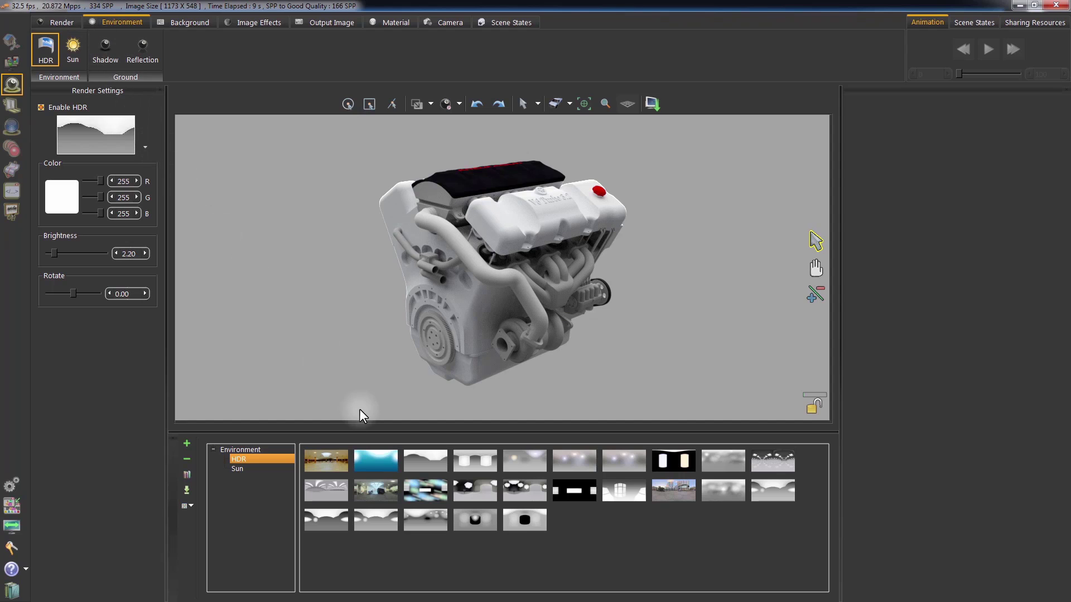
Try the indoor hall, blue gradient and two-light studio HDR images as the scene's lighting environment.
drag(335, 458, 335, 323)
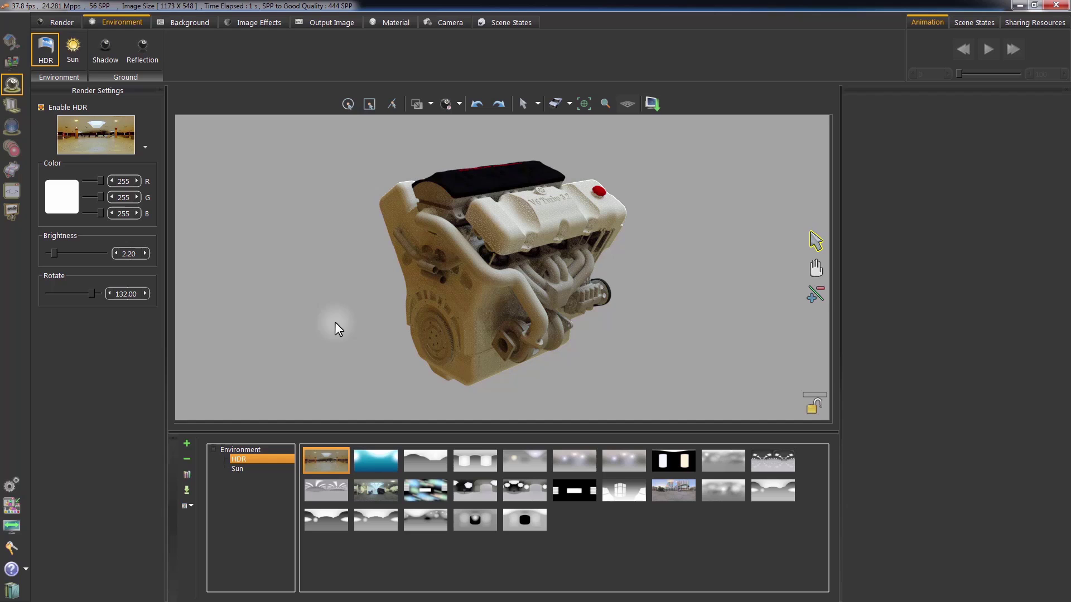
drag(376, 461, 391, 352)
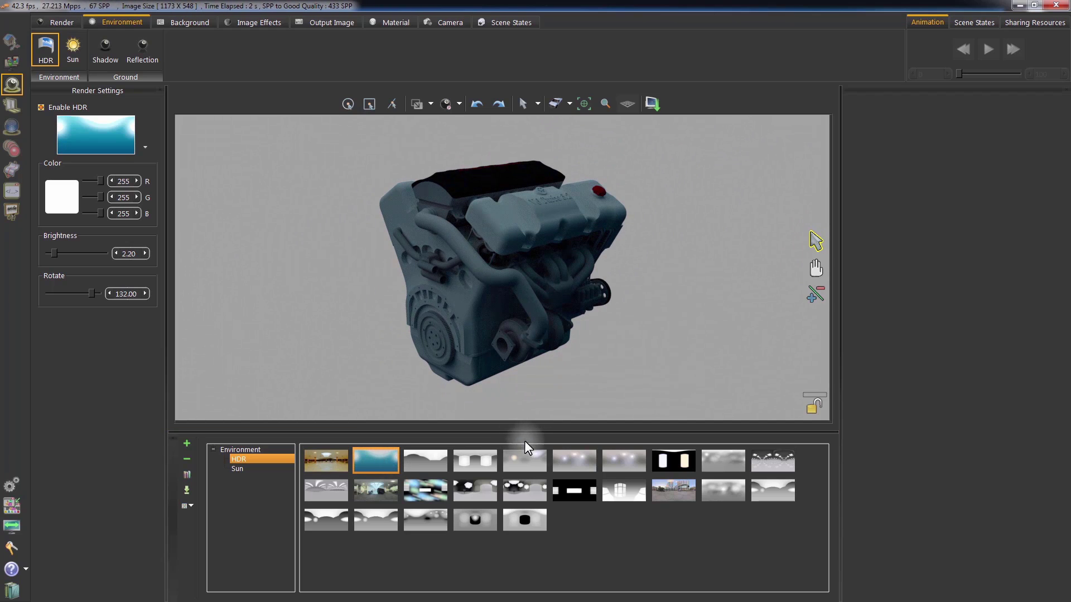
drag(691, 464, 633, 360)
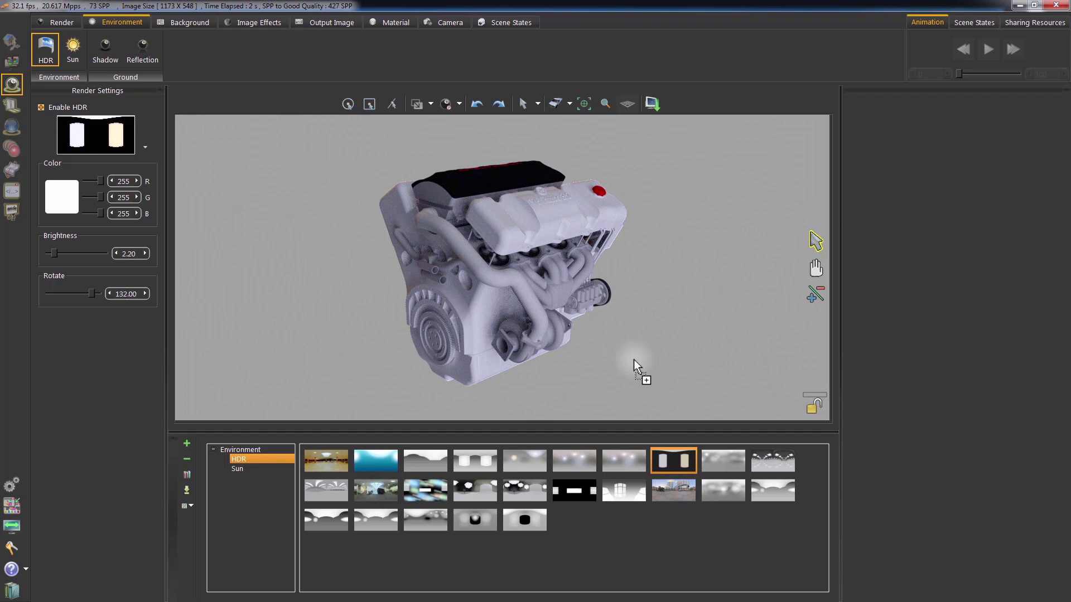
Light the scene with the outdoor city plaza HDR image and set its brightness to 5.
drag(673, 487, 609, 337)
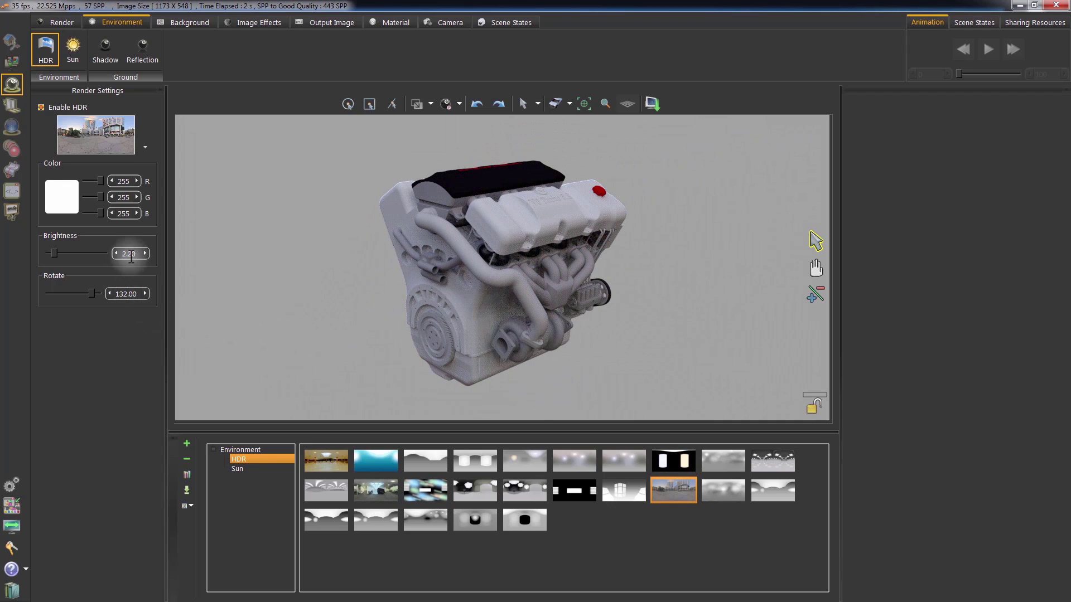
double_click(115, 252)
text(5)
key(Return)
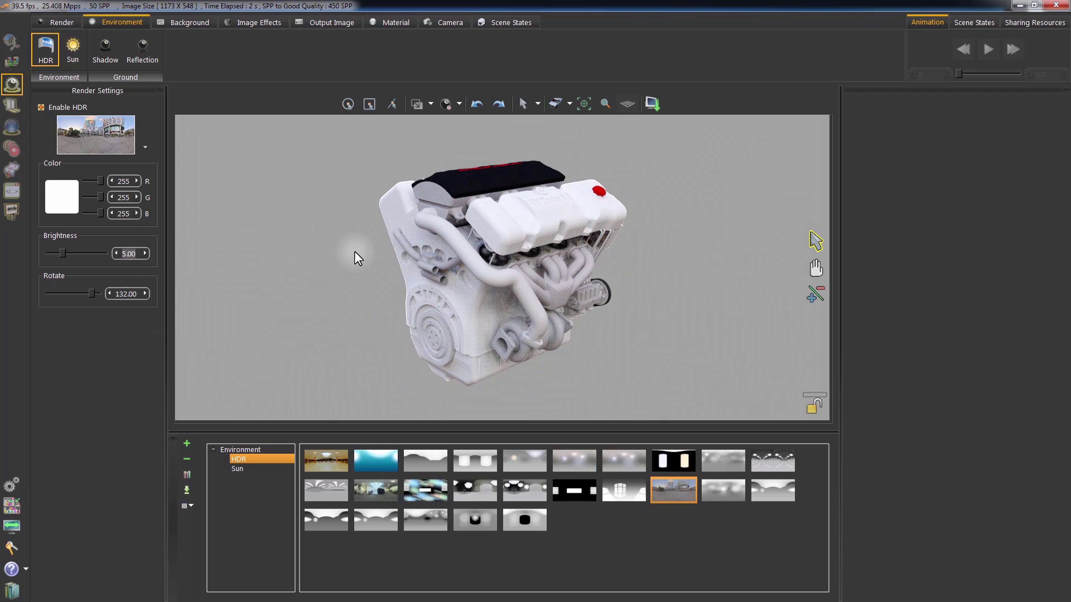
Apply the Aluminum material from the Metals library to the engine block and valve covers.
drag(355, 251, 395, 228)
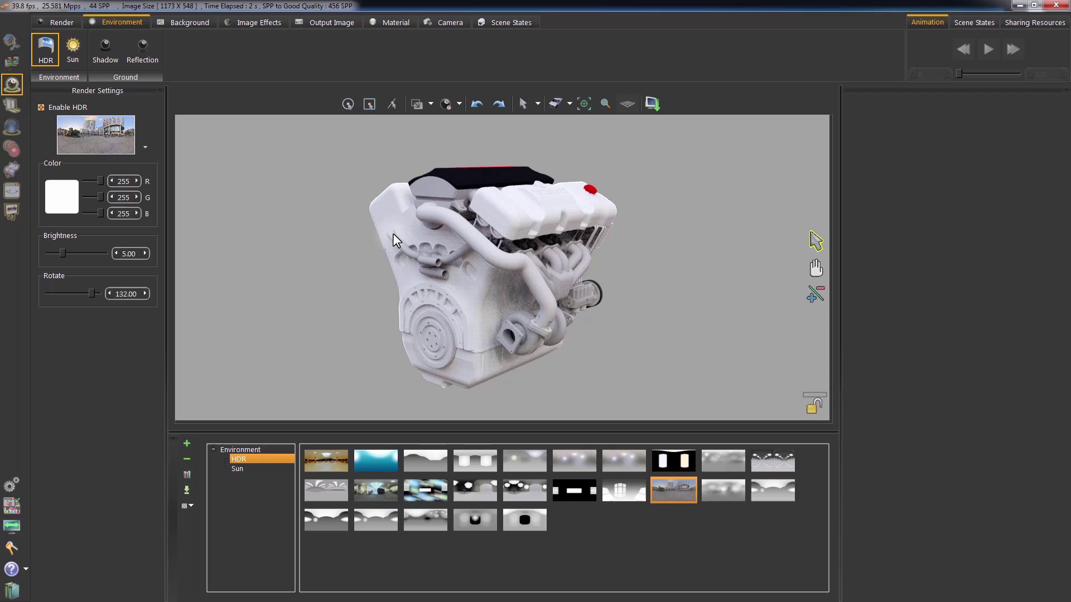
click(169, 124)
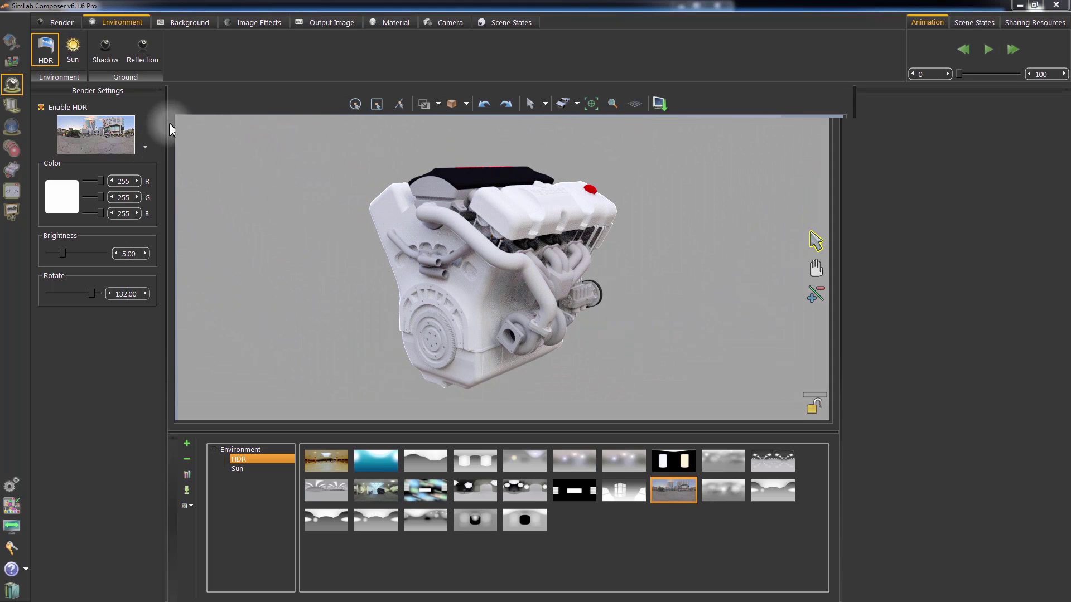
click(399, 18)
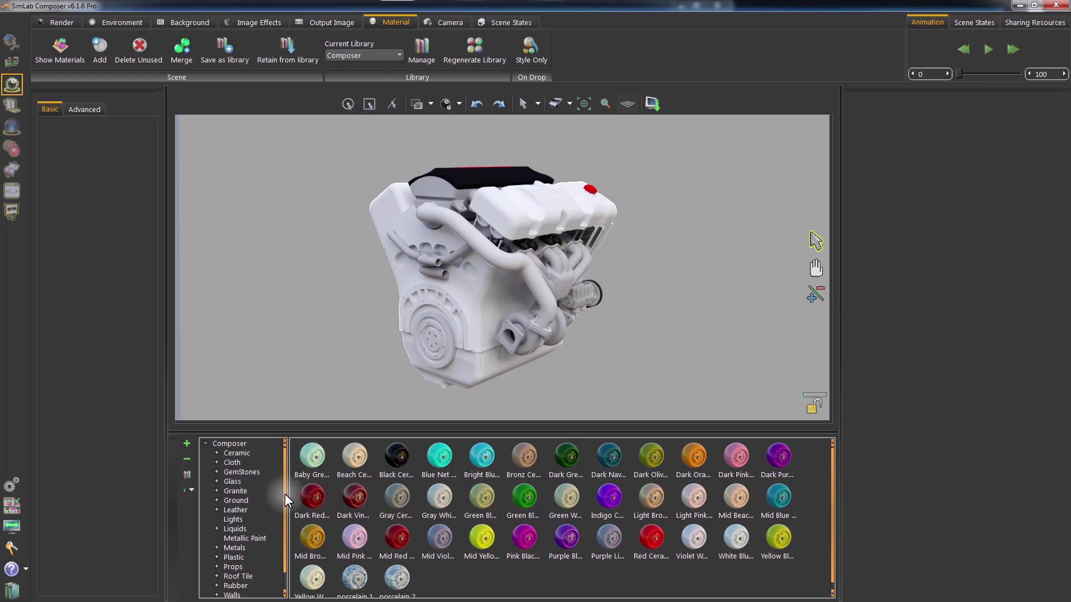
drag(285, 493, 284, 522)
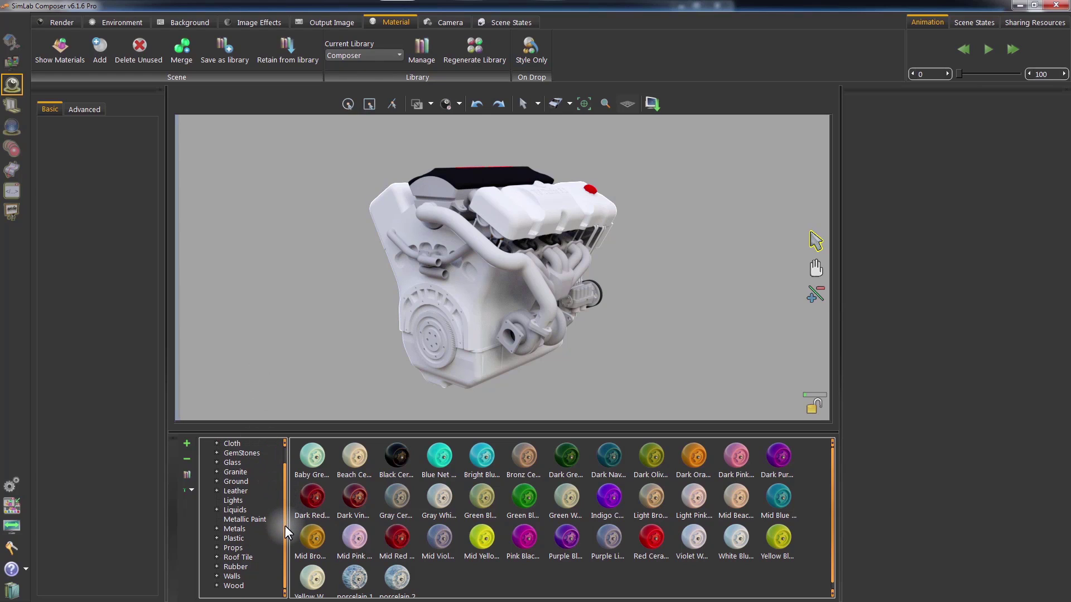
click(235, 528)
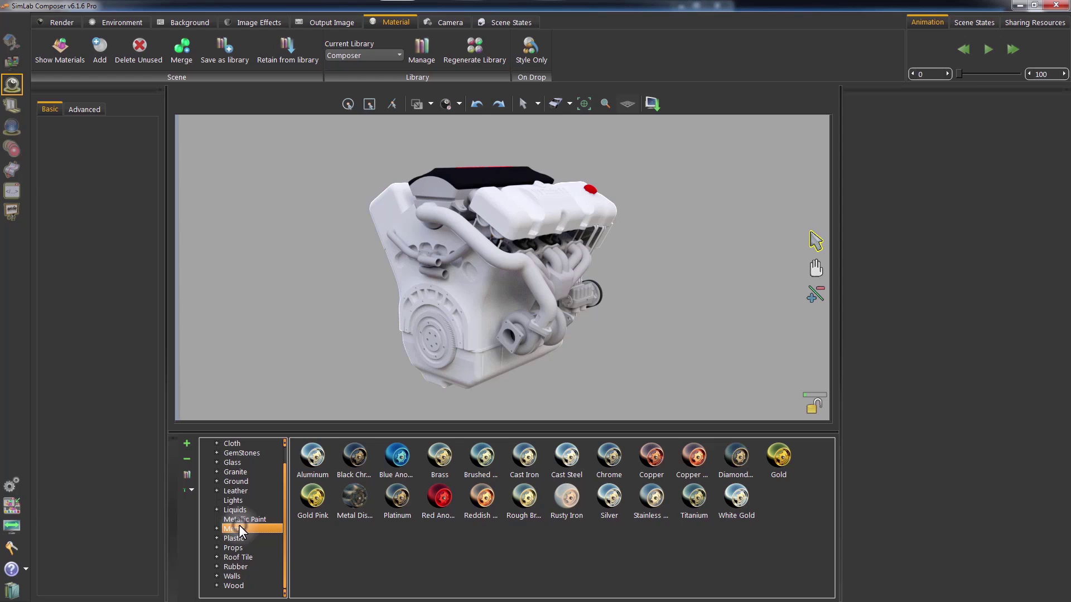
drag(327, 267, 320, 275)
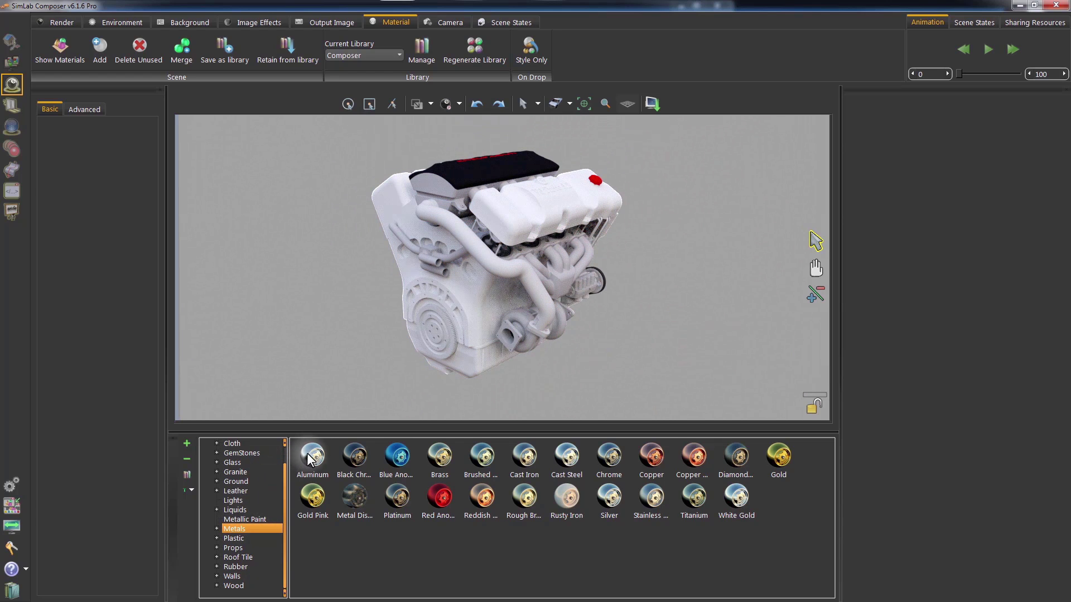
drag(307, 458, 400, 200)
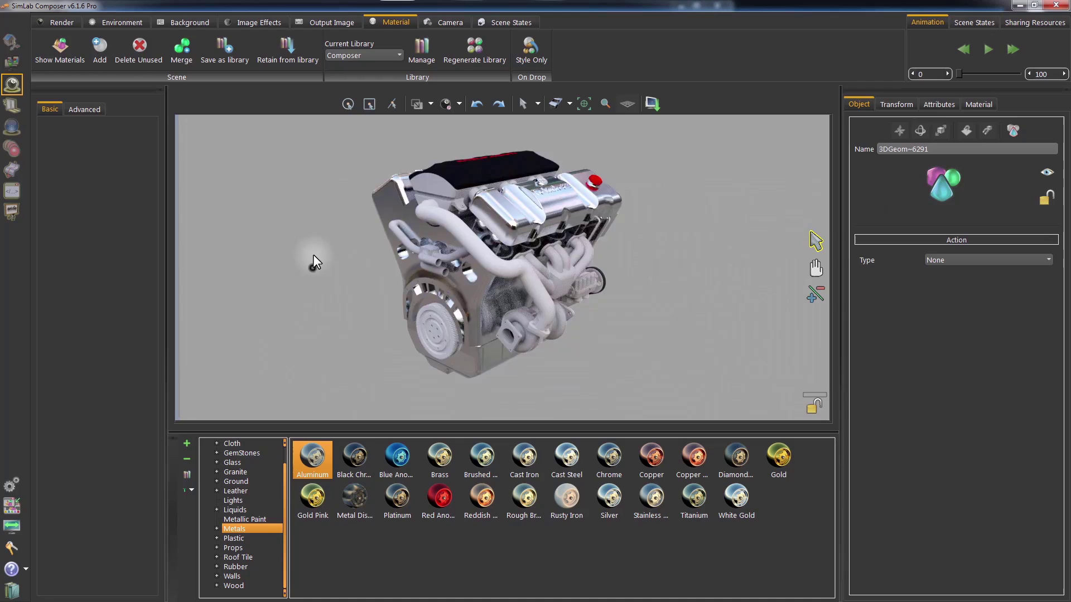
Apply the Black Chrome metal to the exhaust manifold pipes and set its roughness to 0.53.
drag(313, 254, 613, 298)
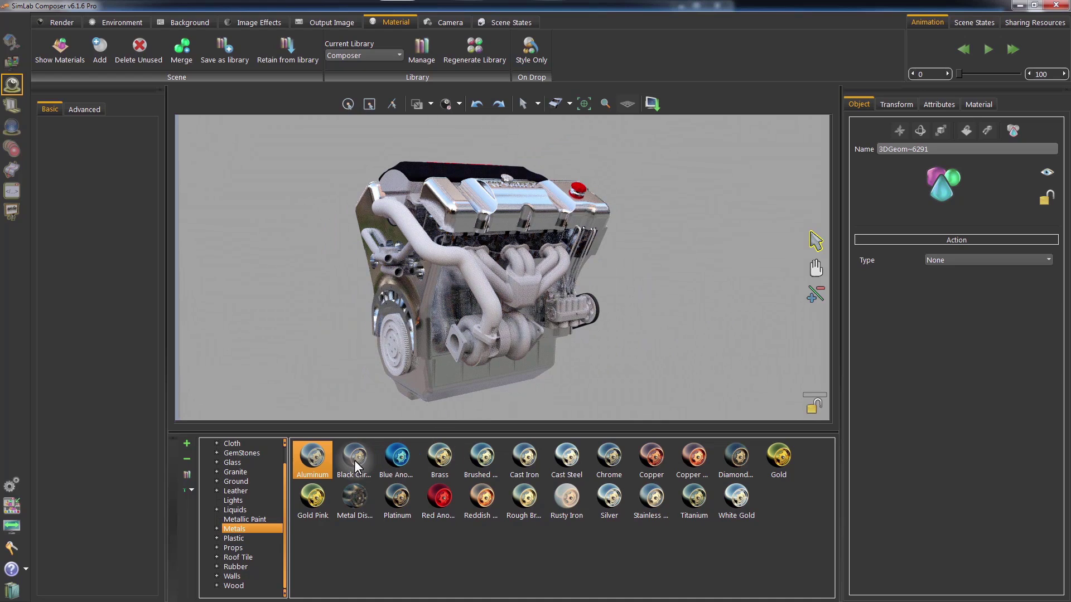
drag(354, 468, 520, 264)
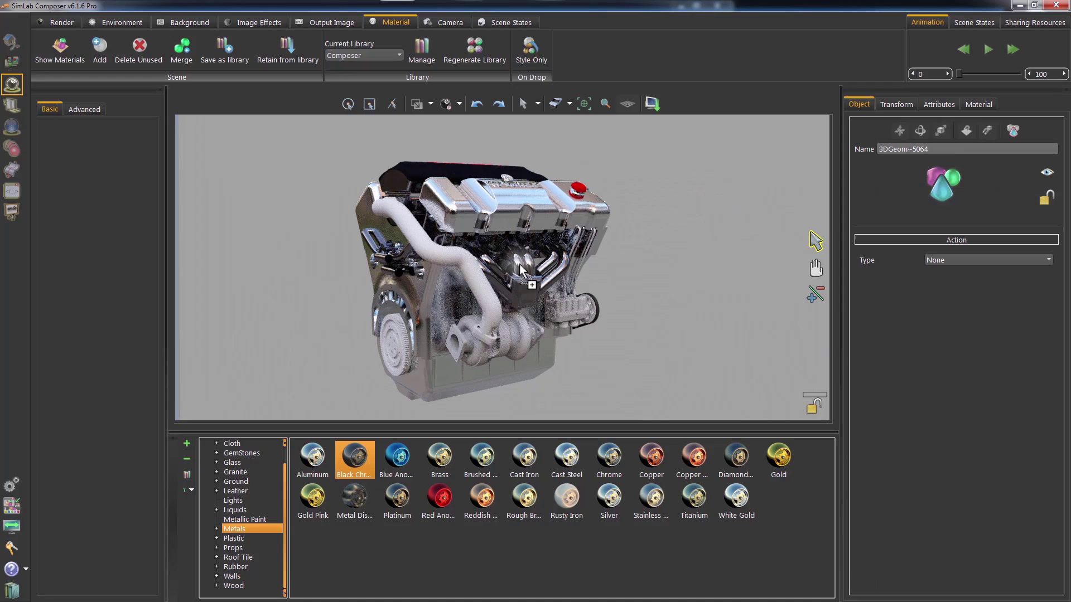
scroll(519, 272, up, 6)
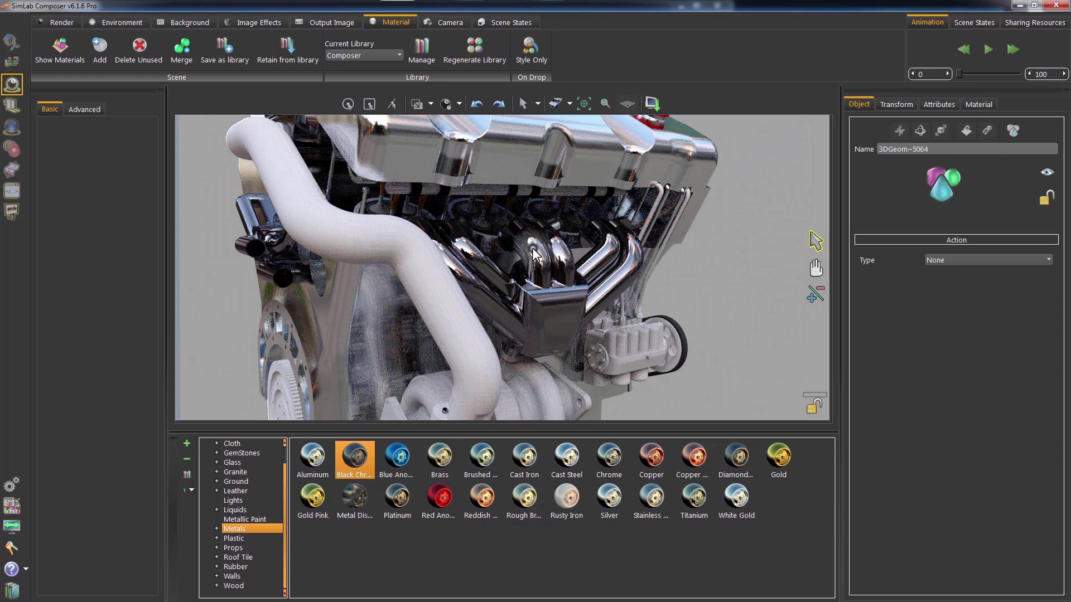
click(976, 106)
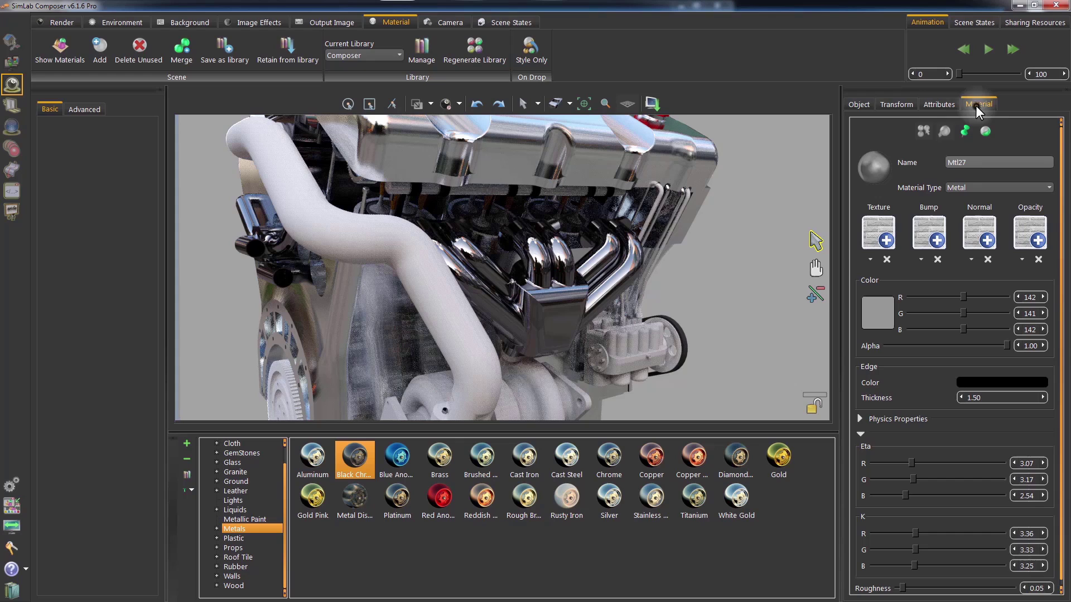
scroll(1062, 295, down, 1)
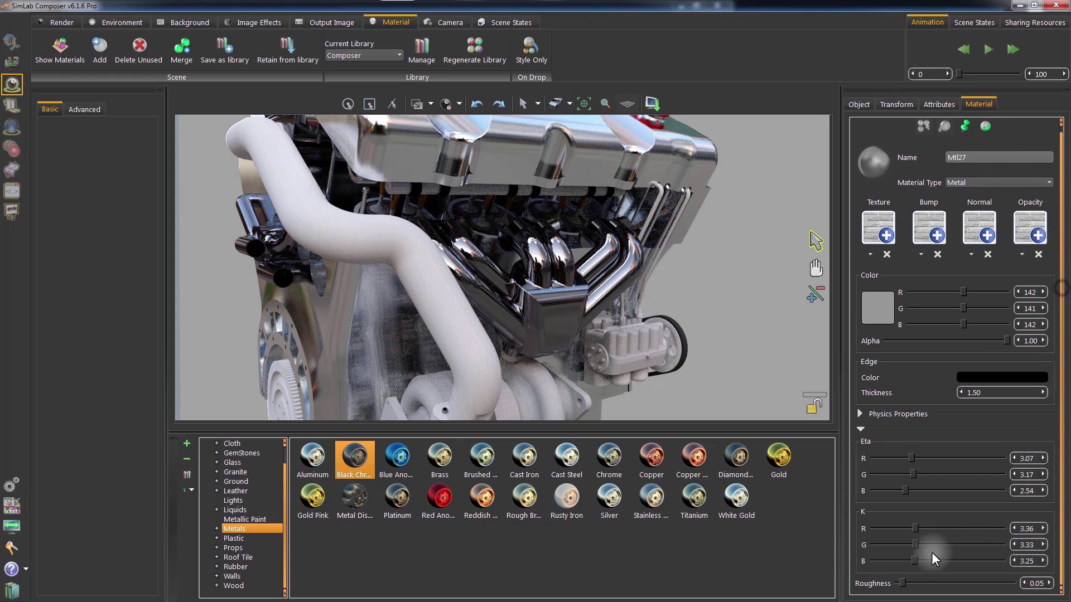
drag(903, 582, 955, 584)
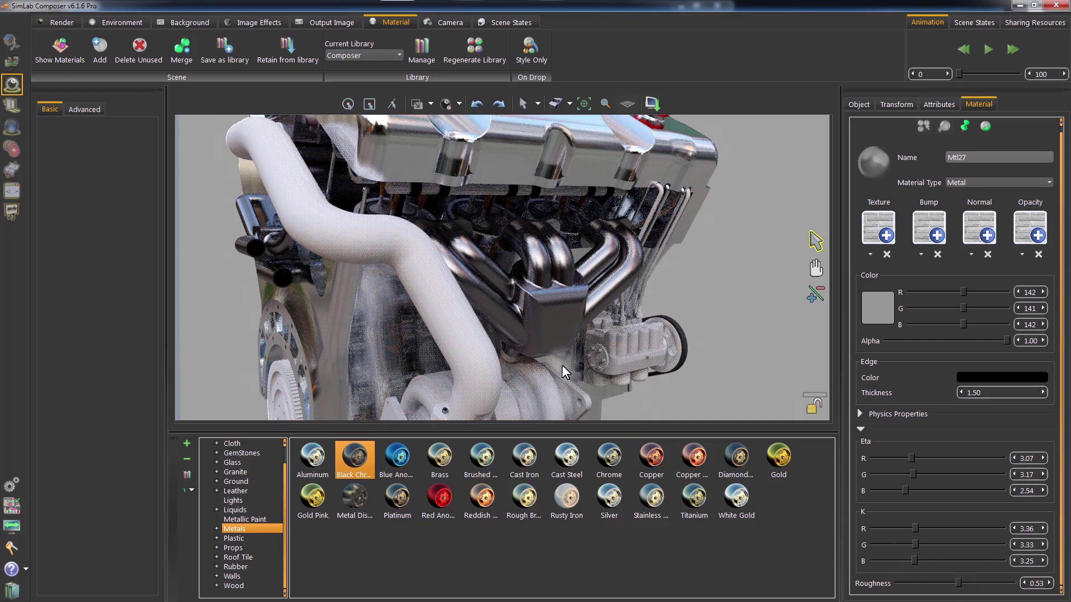
Apply the Brass metal to the large curved pipe and set its roughness to 0.41.
scroll(562, 366, down, 5)
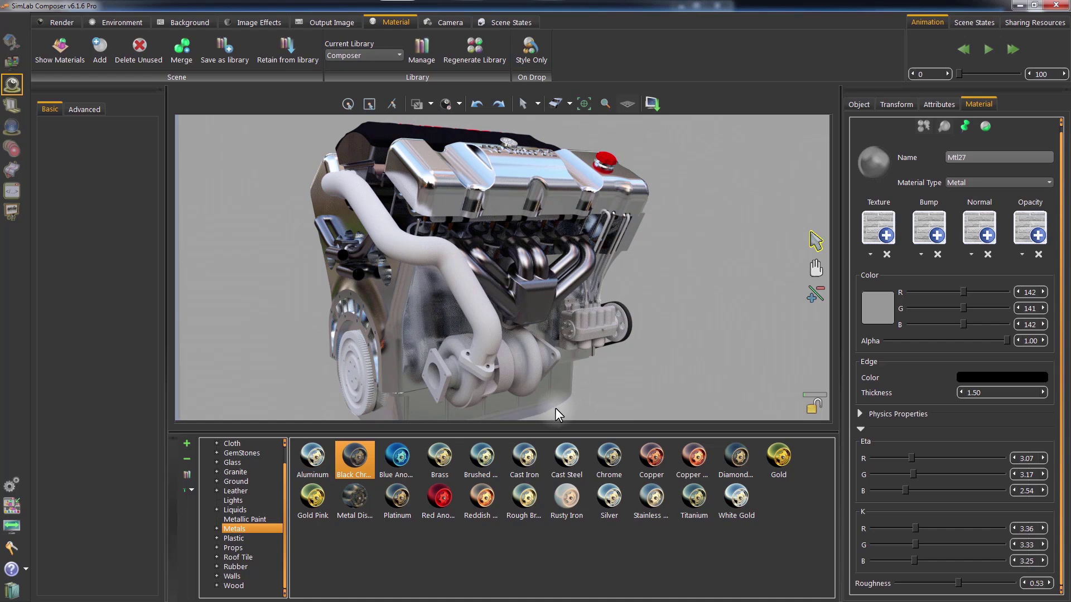
drag(440, 455, 475, 299)
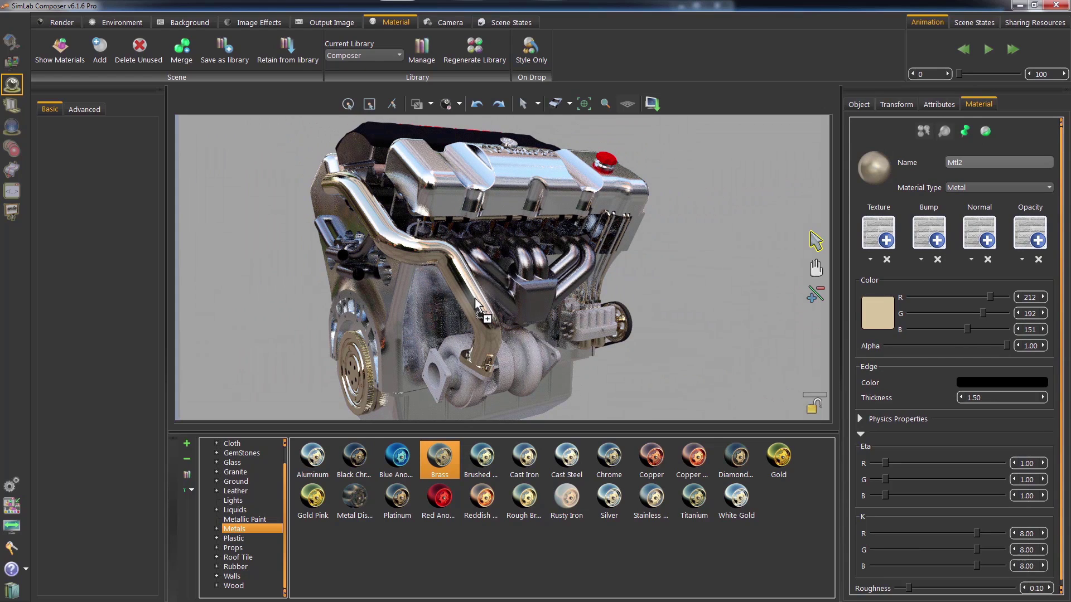
drag(907, 589, 947, 590)
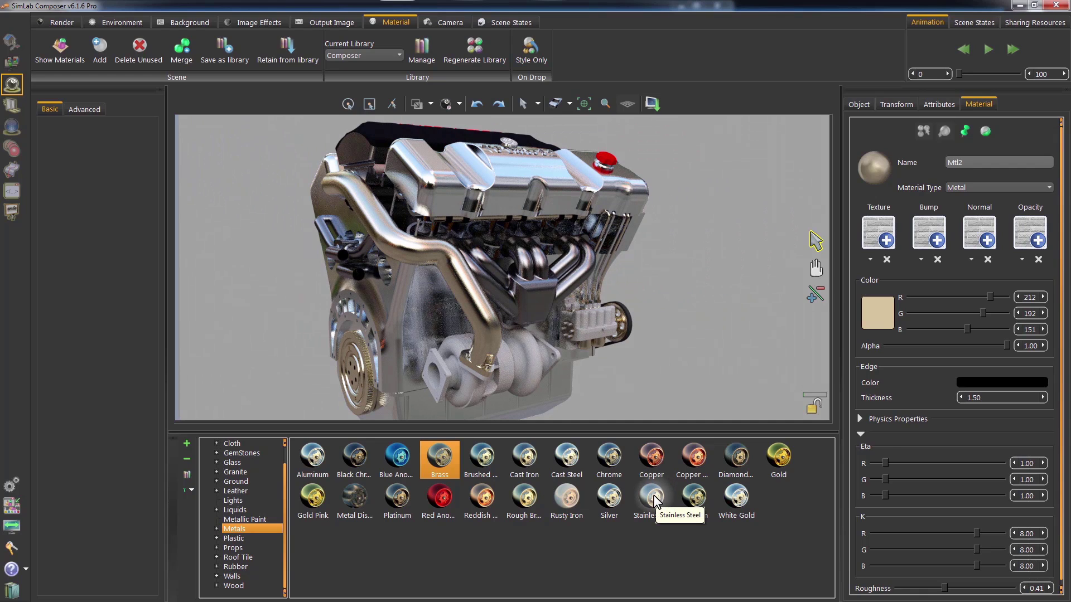
Apply the Stainless Steel metal to the turbocharger beneath the exhaust manifold.
drag(654, 500, 456, 386)
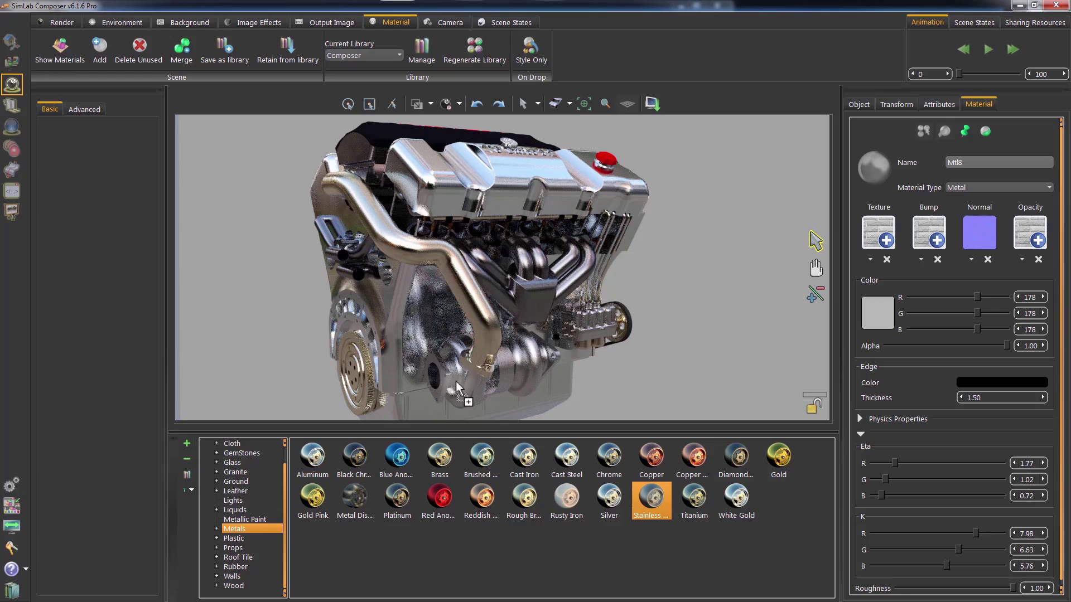
Change the black top engine cover's material type to Plastic and set its roughness to 0.17.
scroll(389, 319, up, 5)
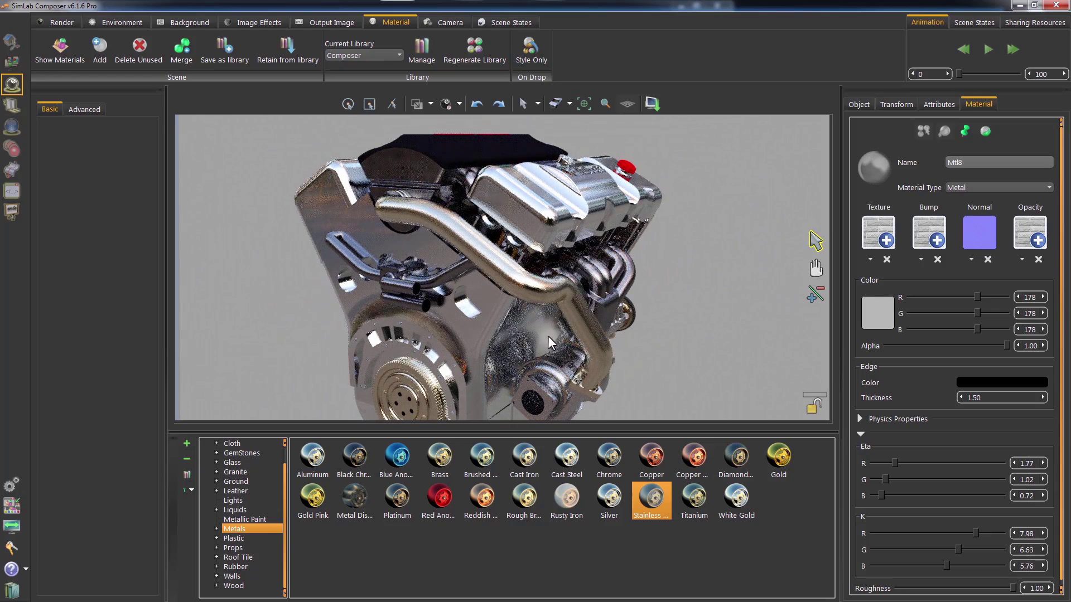
drag(548, 335, 556, 281)
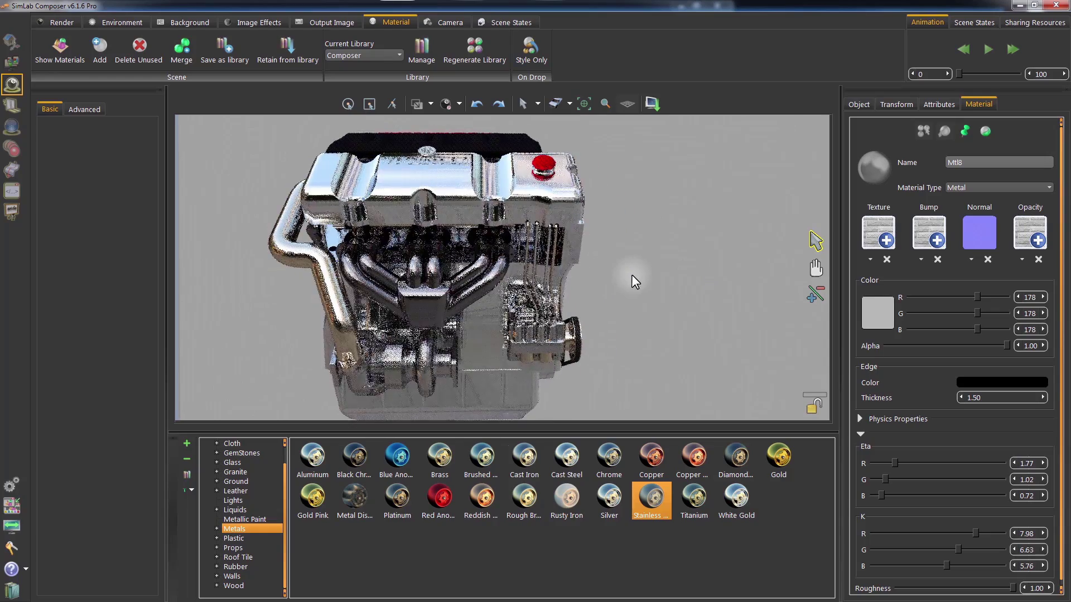
drag(345, 316, 547, 279)
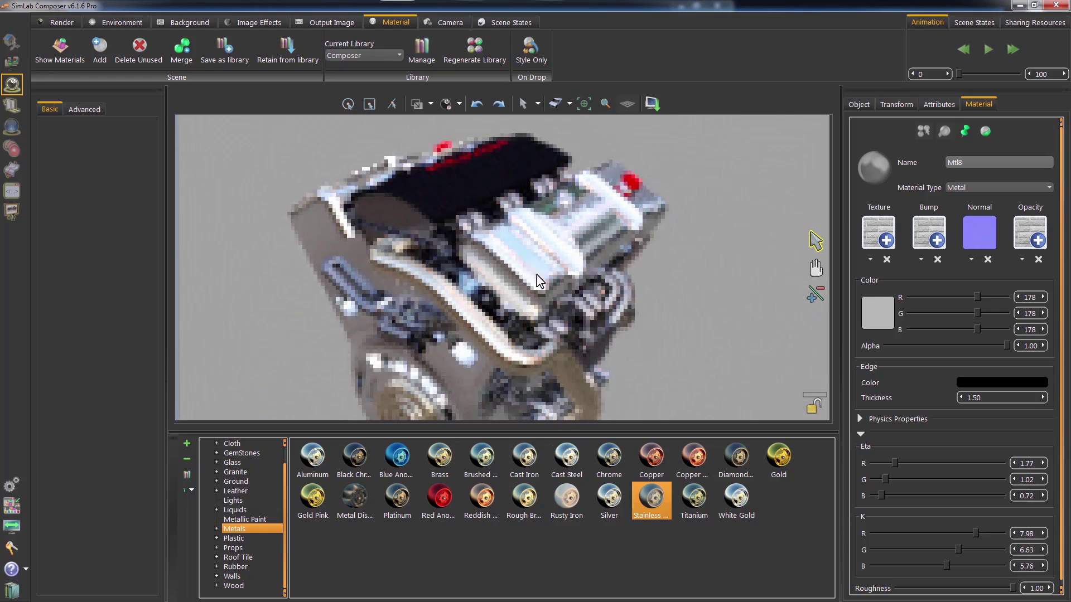
click(446, 192)
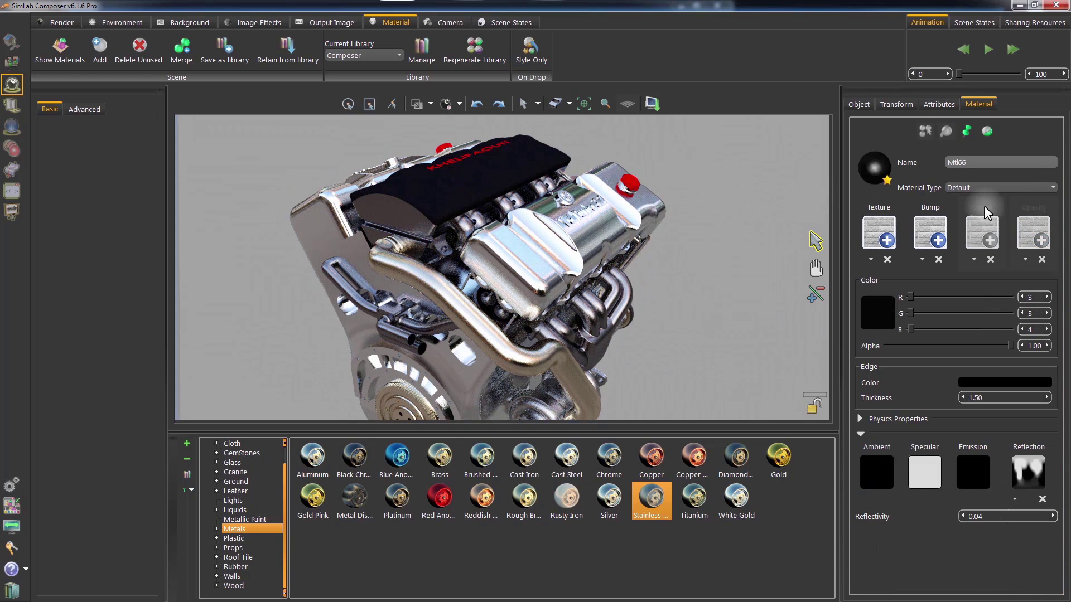
click(995, 188)
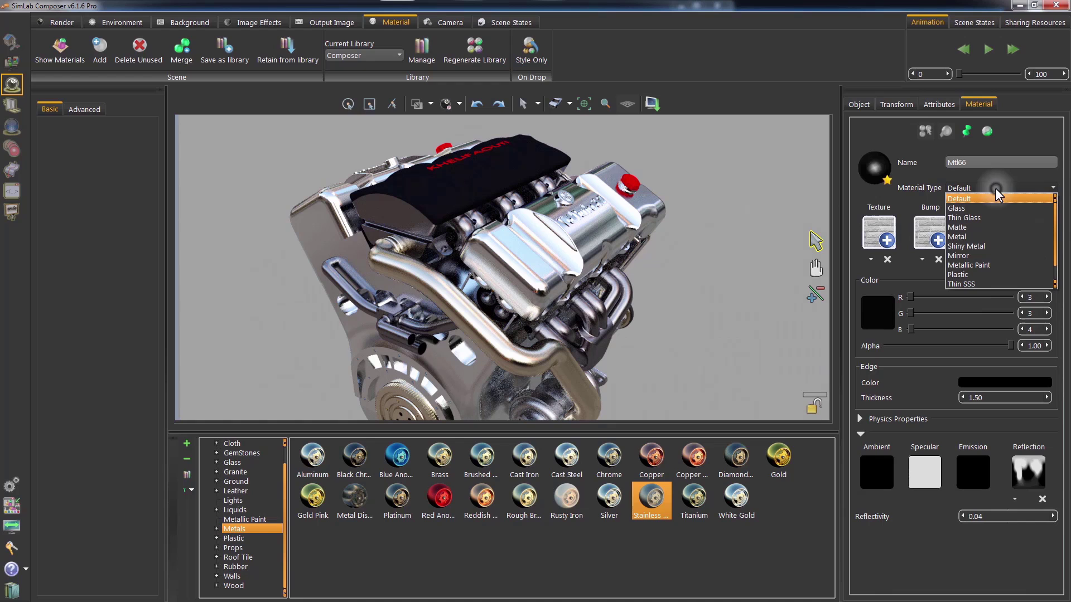
click(984, 276)
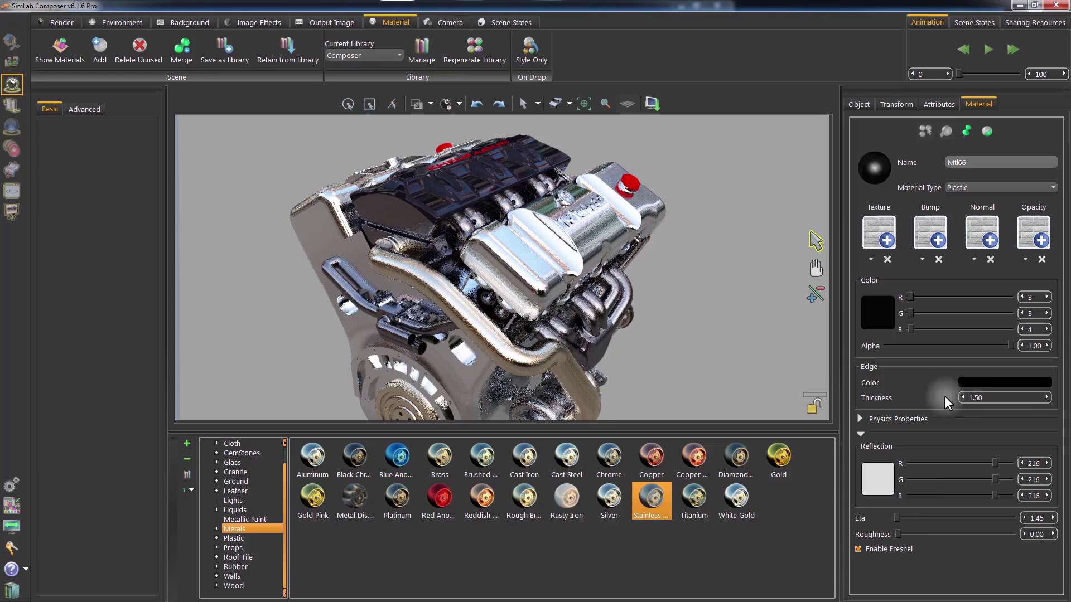
drag(918, 533, 918, 533)
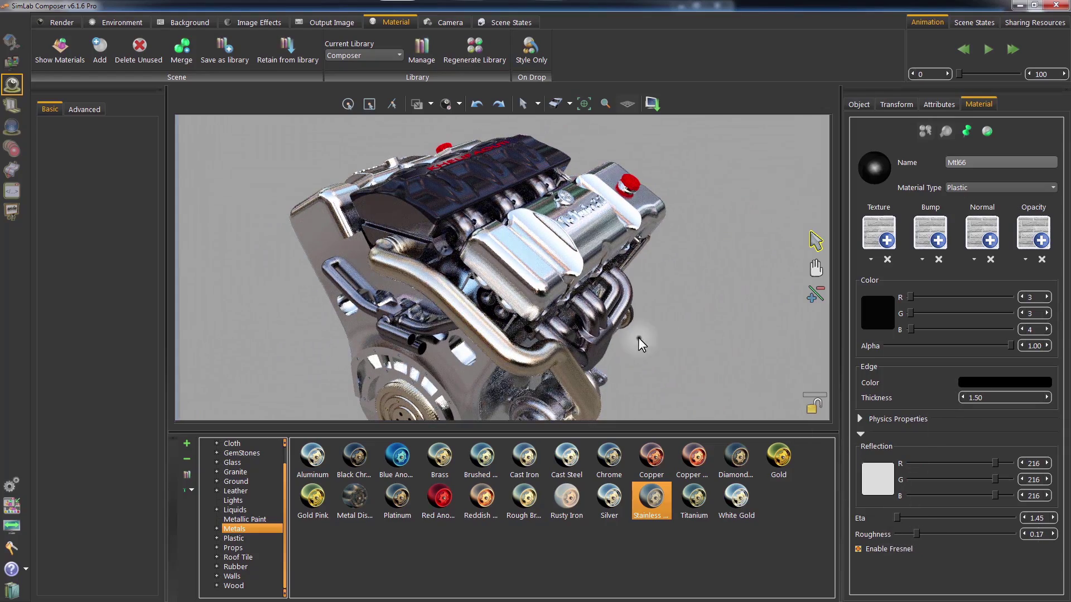
Change the material type of the red cap on the valve cover to Plastic.
drag(638, 337, 308, 355)
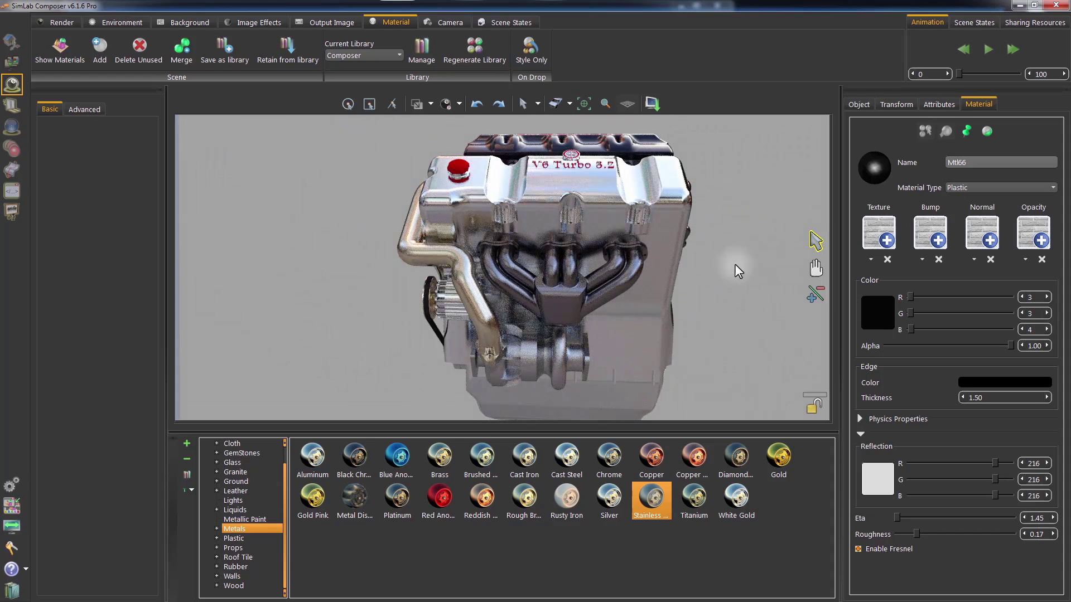
drag(738, 271, 712, 232)
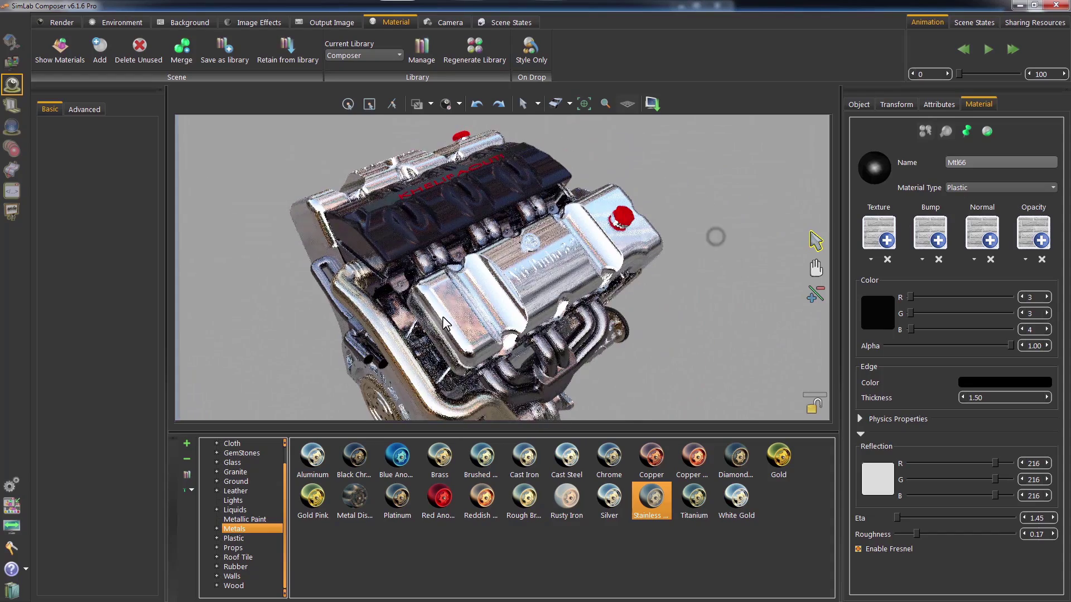
click(625, 216)
click(961, 188)
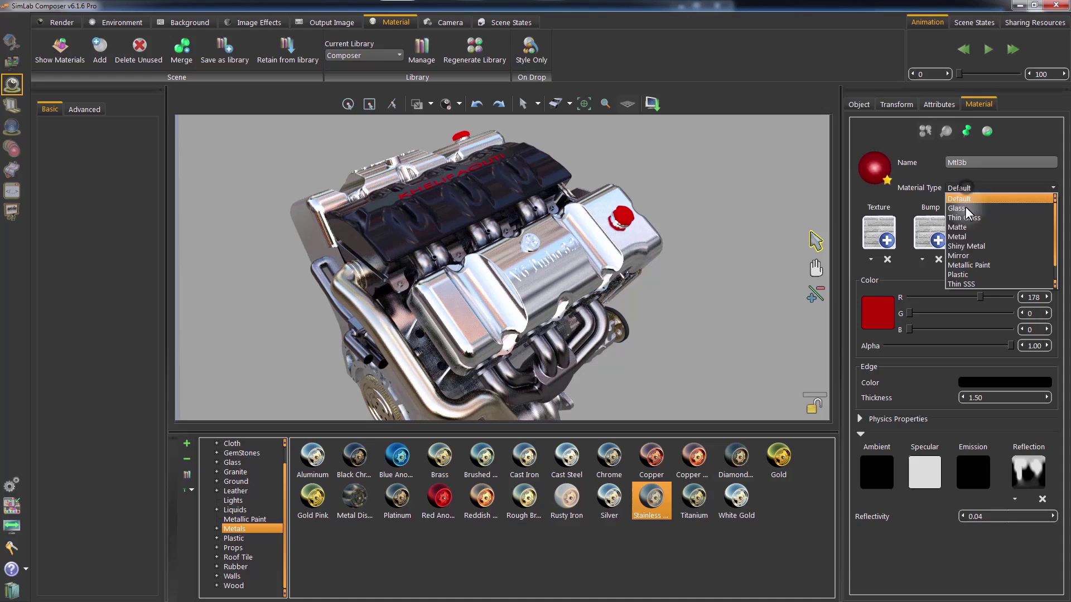
click(964, 274)
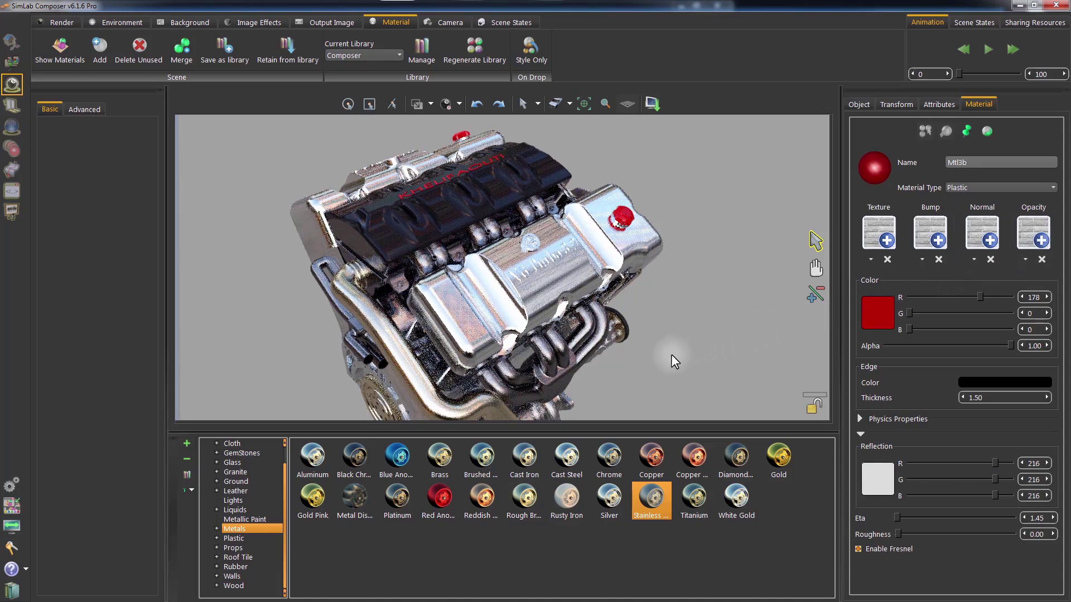
Try several other HDR images from the environment library as lighting for the engine.
drag(671, 354, 731, 253)
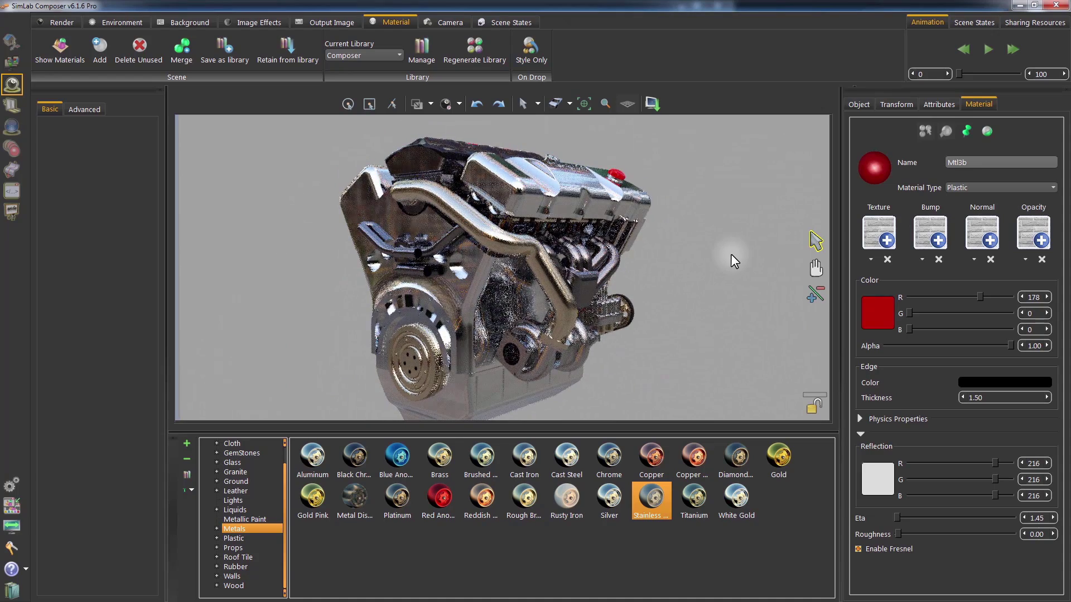
click(123, 24)
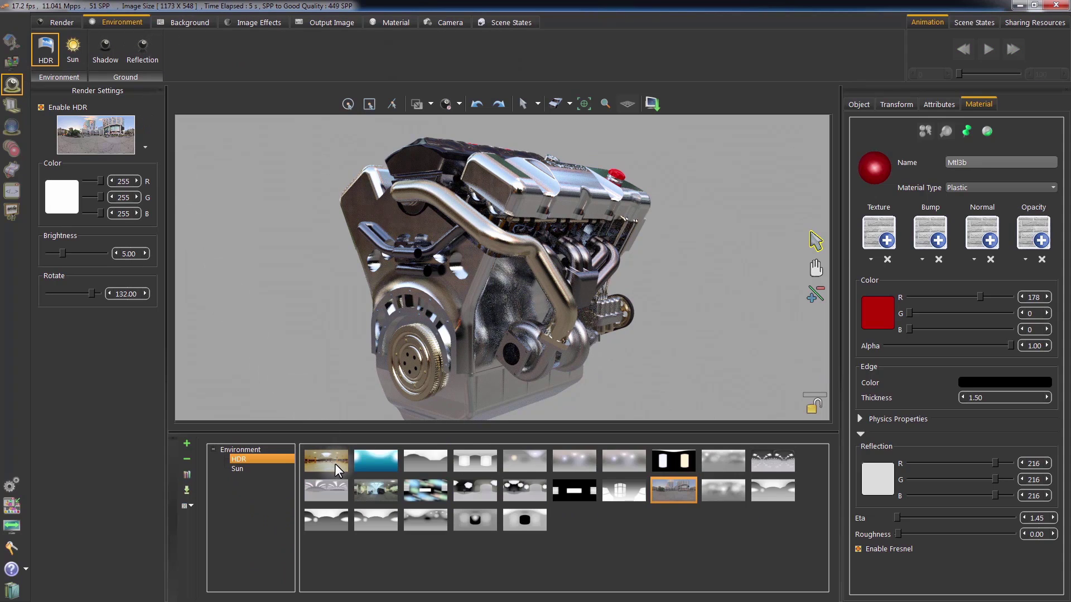
drag(335, 464, 332, 350)
drag(425, 461, 364, 330)
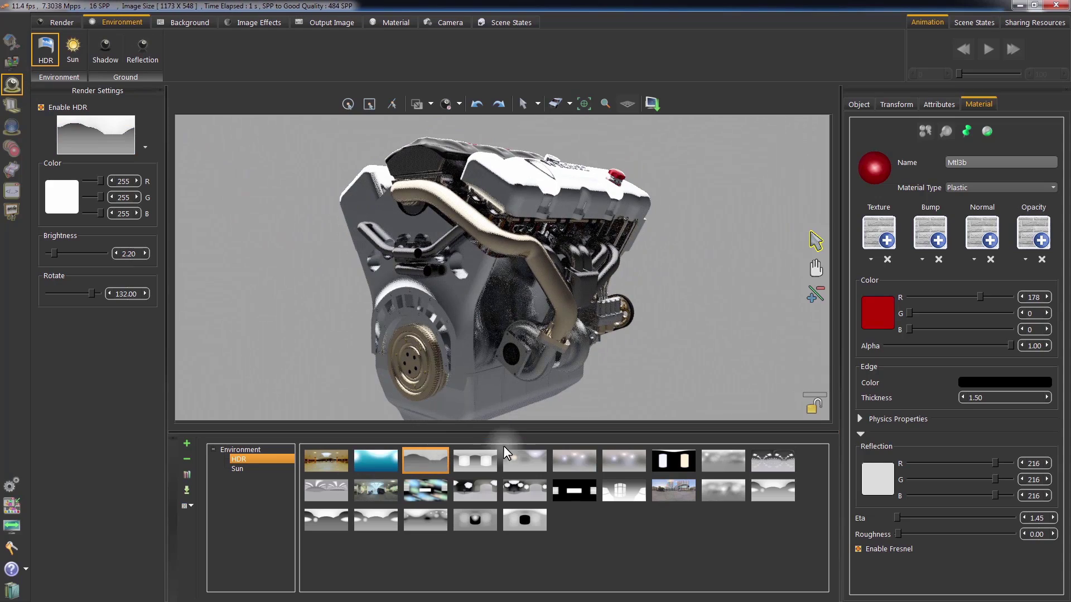
drag(521, 461, 599, 305)
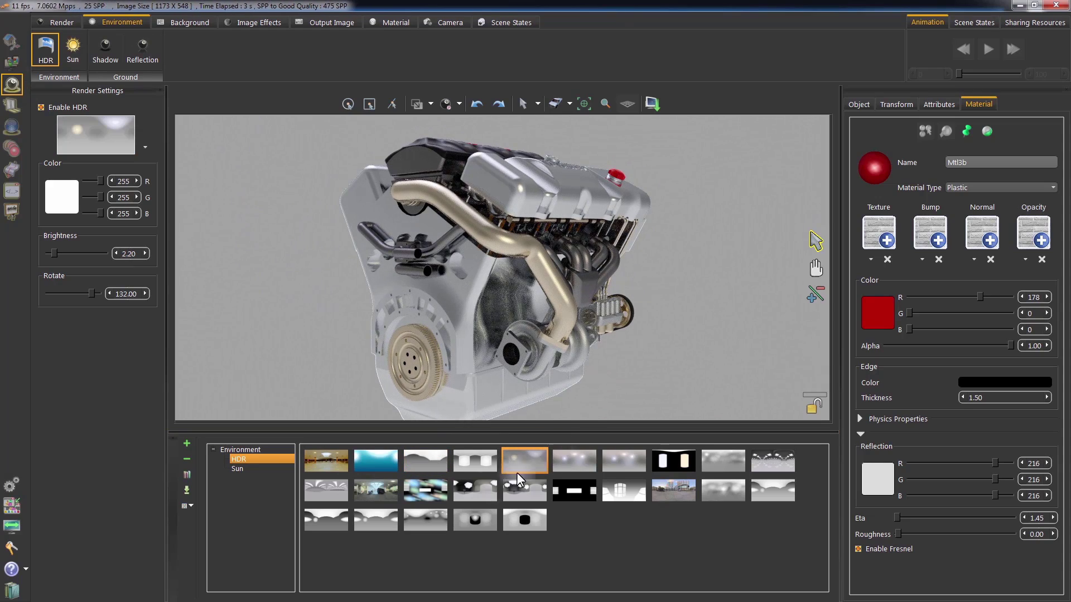
drag(517, 481, 592, 326)
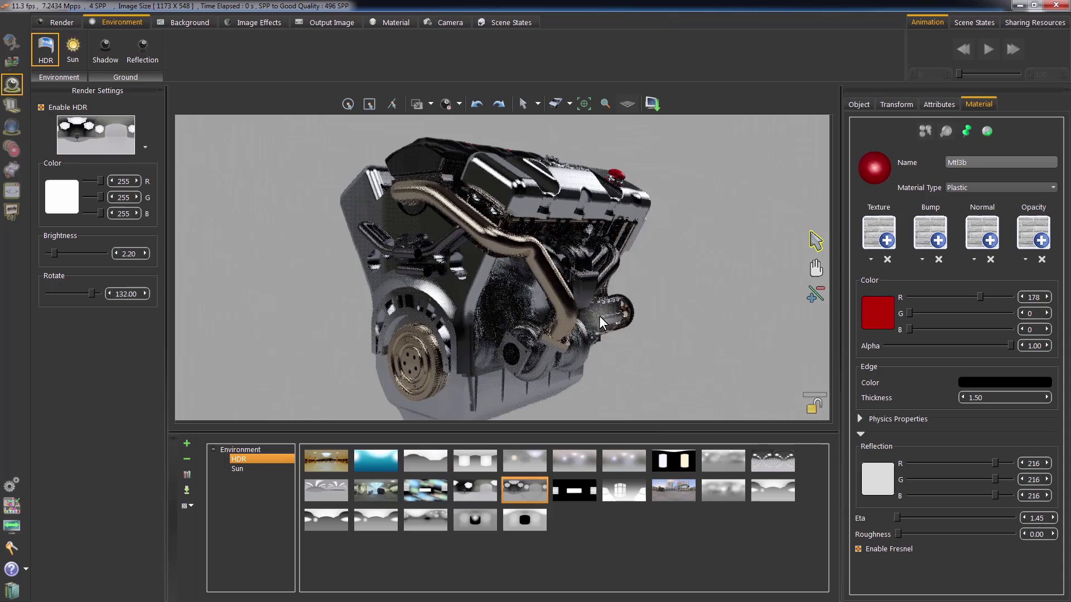
Apply the city street HDR image as the environment and raise its brightness to 4.10.
drag(672, 489, 659, 282)
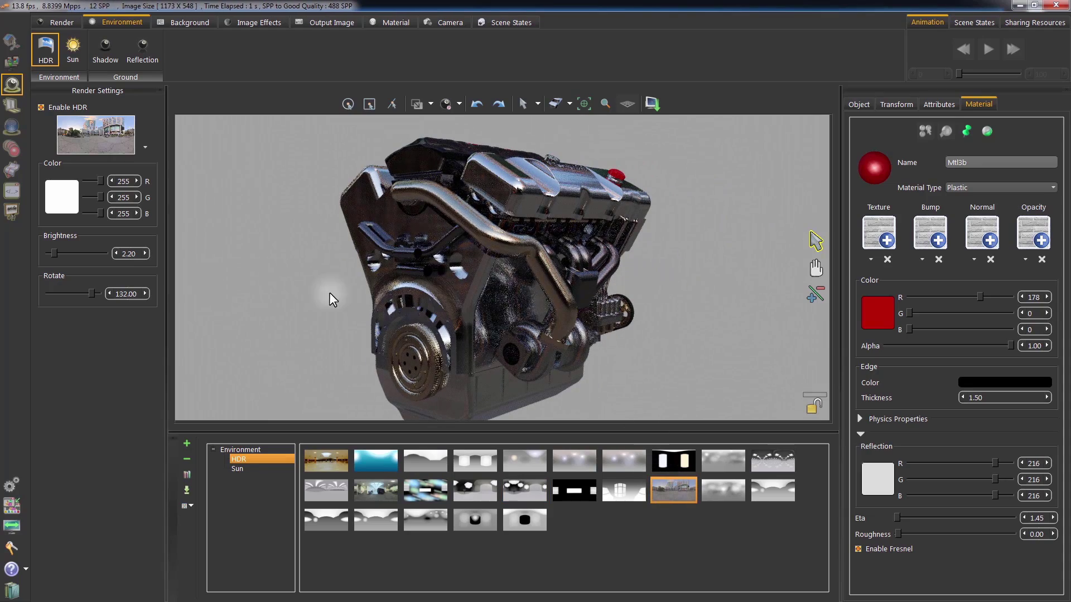
drag(51, 253, 61, 253)
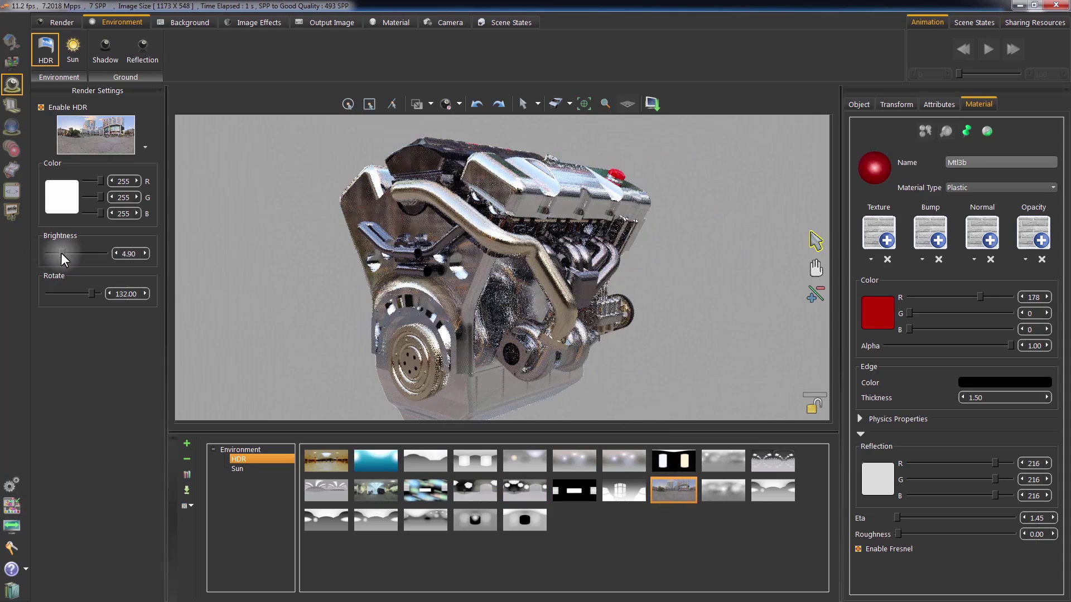
Show material names in the library and apply the Clear Rough Black plastic to the drive belt around the pulleys.
drag(700, 270, 570, 276)
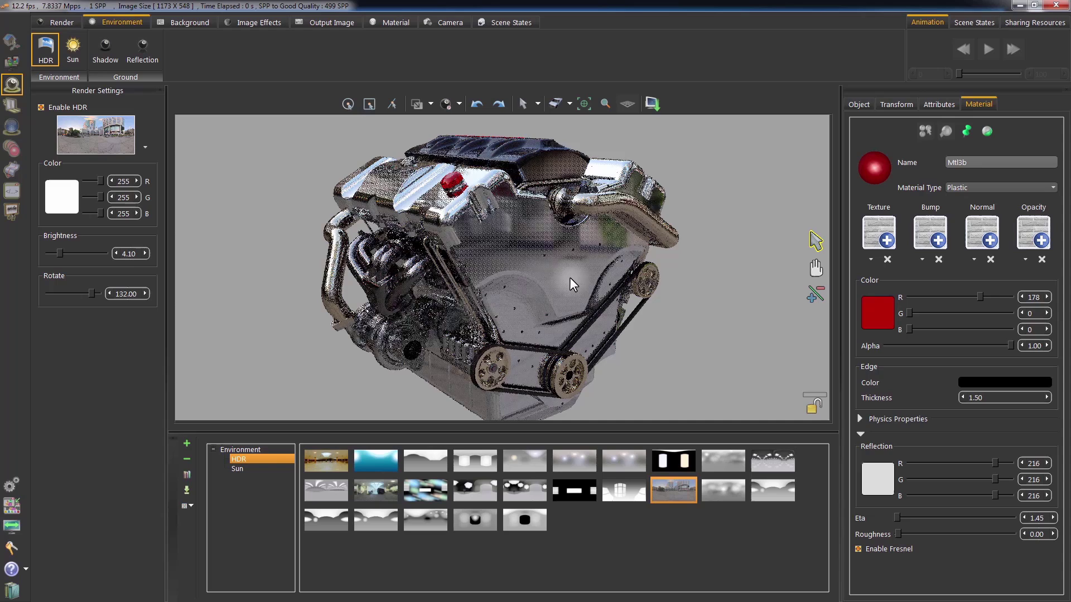
click(12, 42)
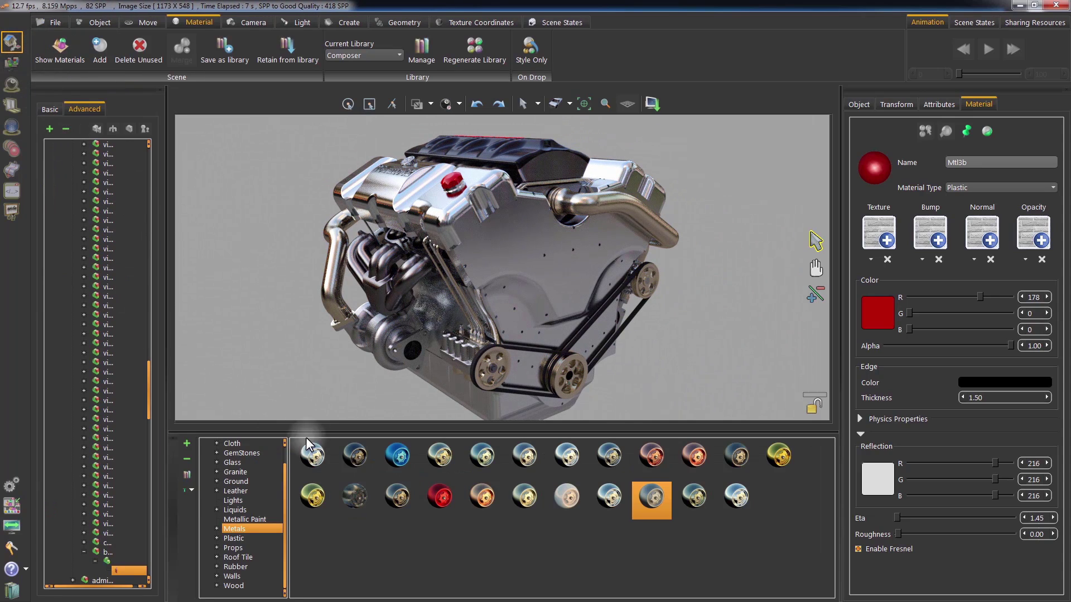
click(192, 489)
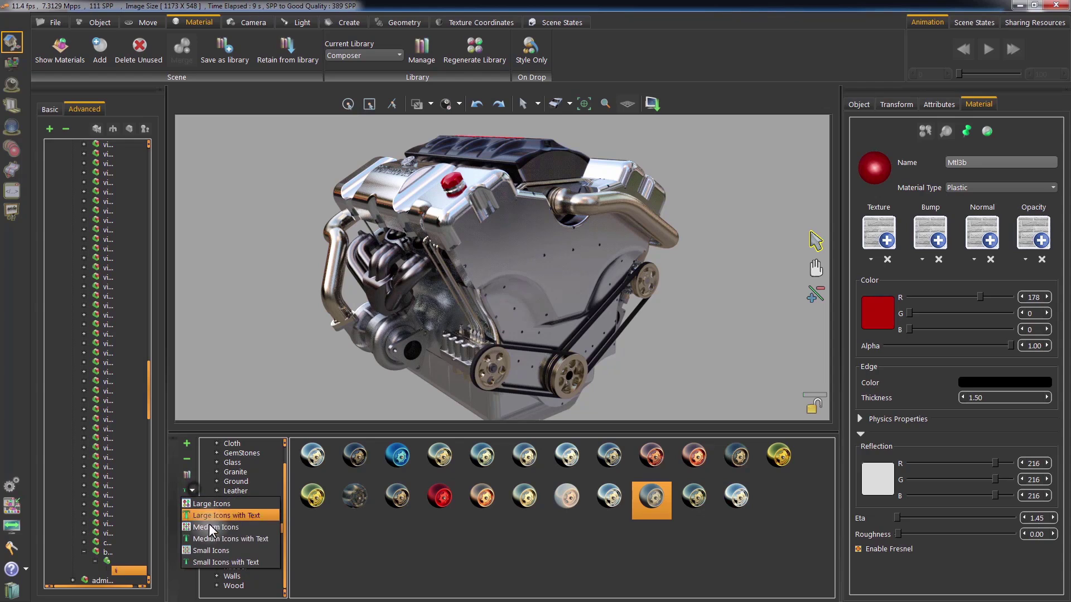
click(222, 559)
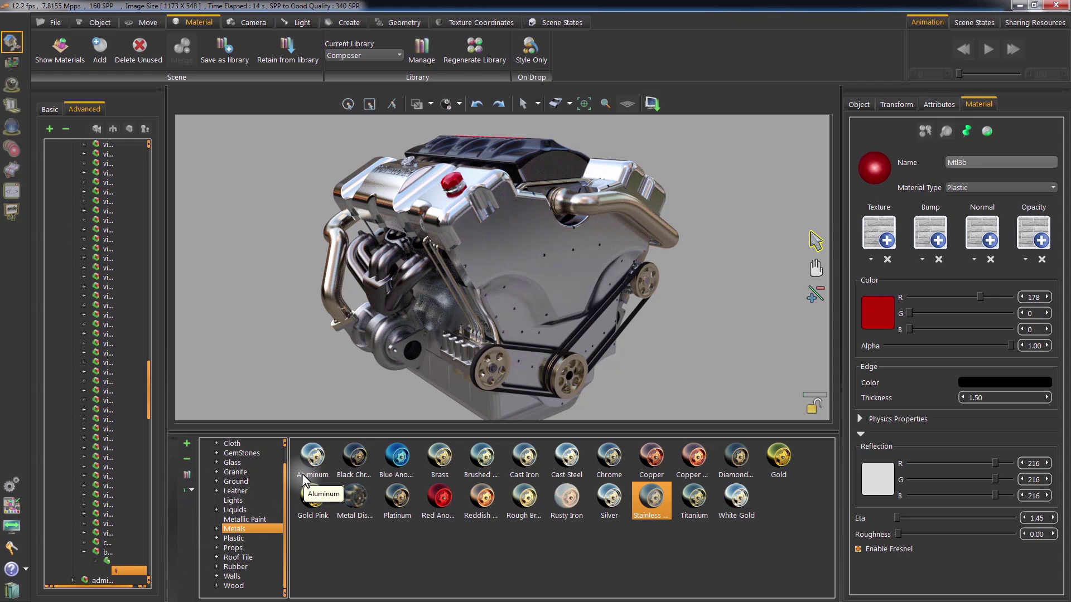
scroll(282, 484, up, 2)
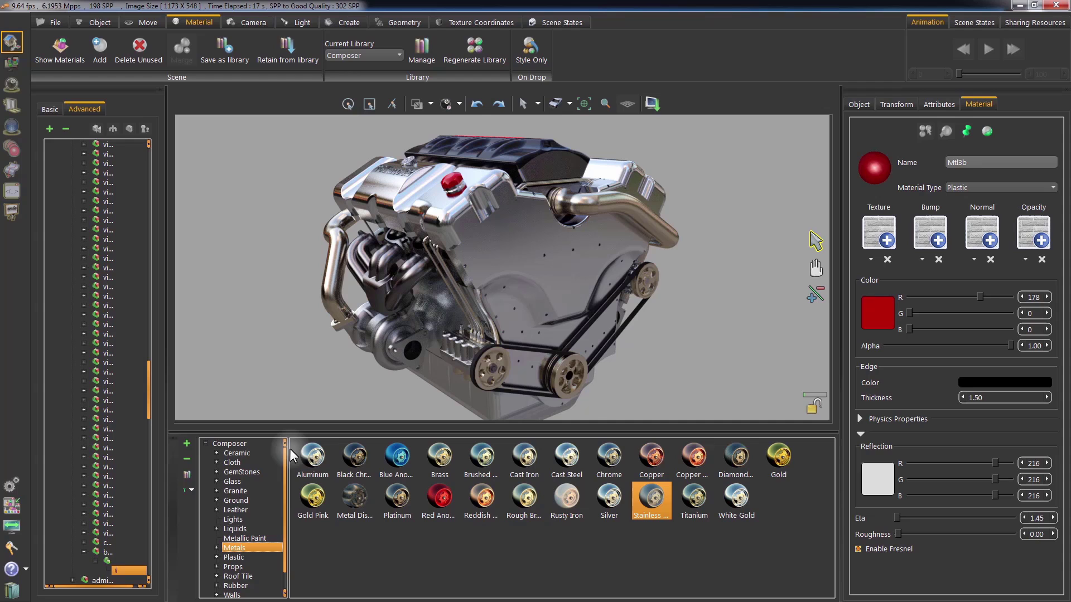
scroll(251, 519, down, 2)
click(237, 538)
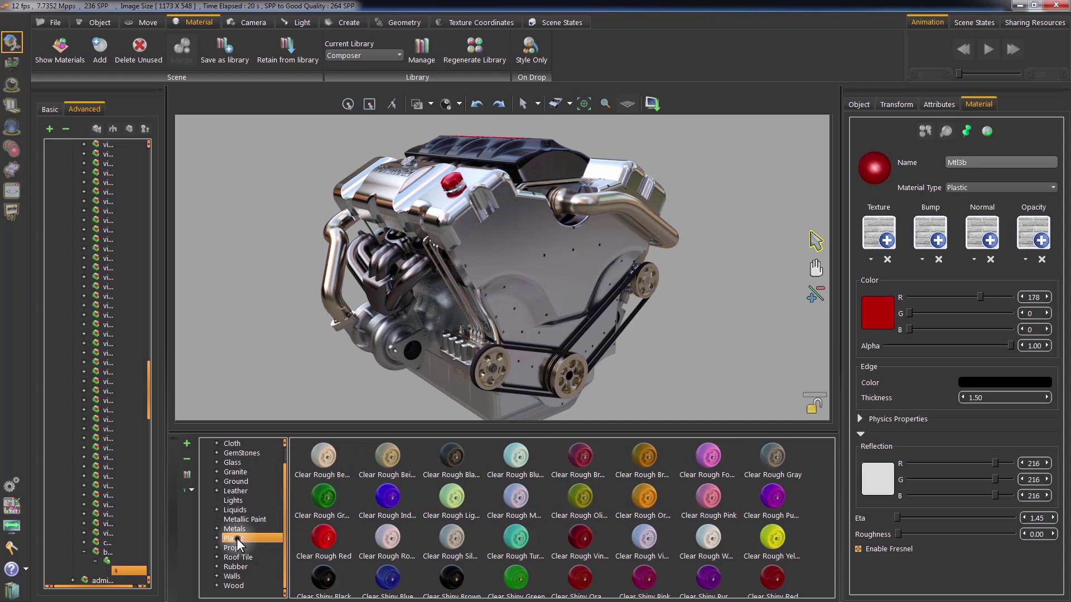
scroll(461, 566, down, 1)
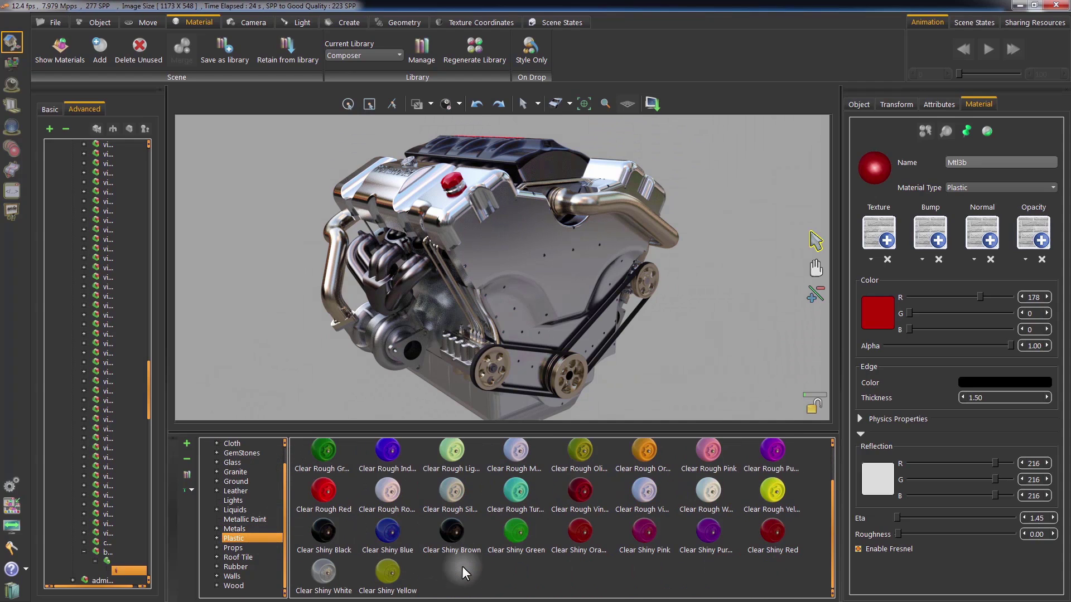
scroll(462, 567, up, 1)
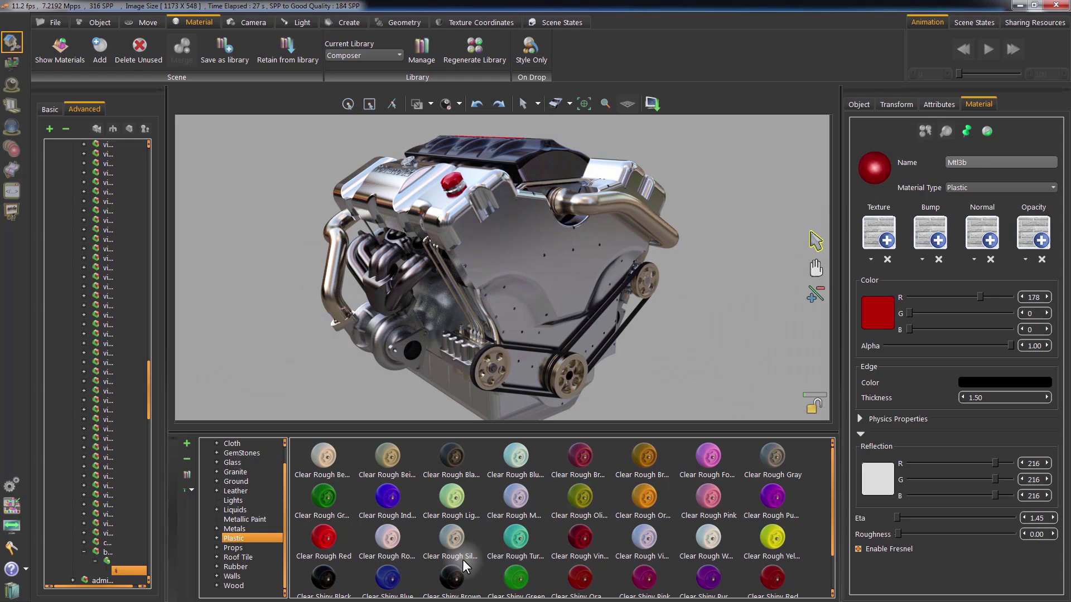
drag(450, 442, 561, 353)
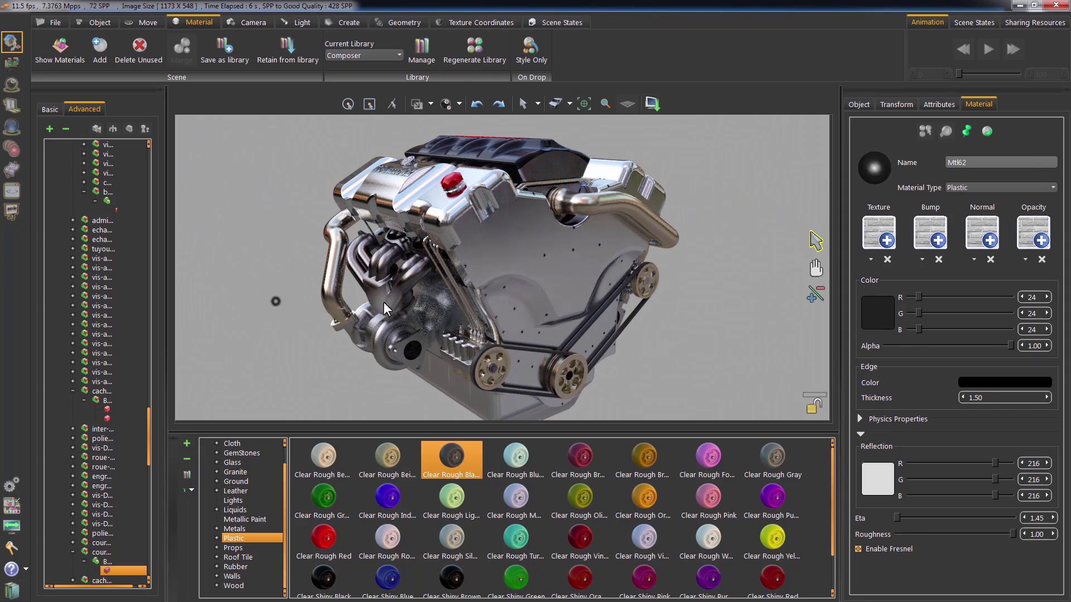
Apply the Brushed material from the Metals library to the large curved pipe.
drag(384, 302, 678, 287)
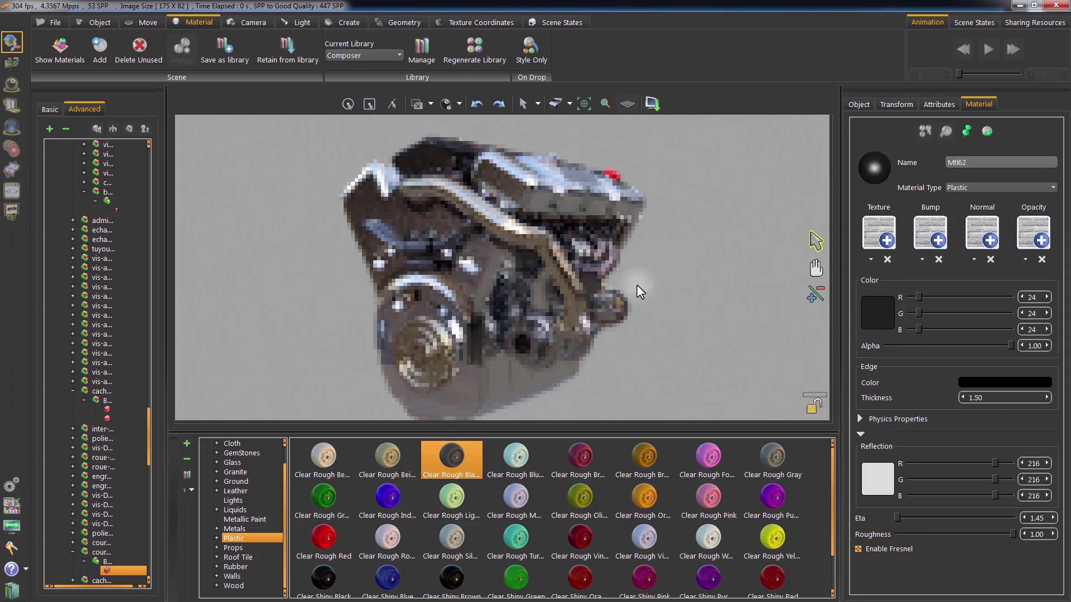
click(255, 529)
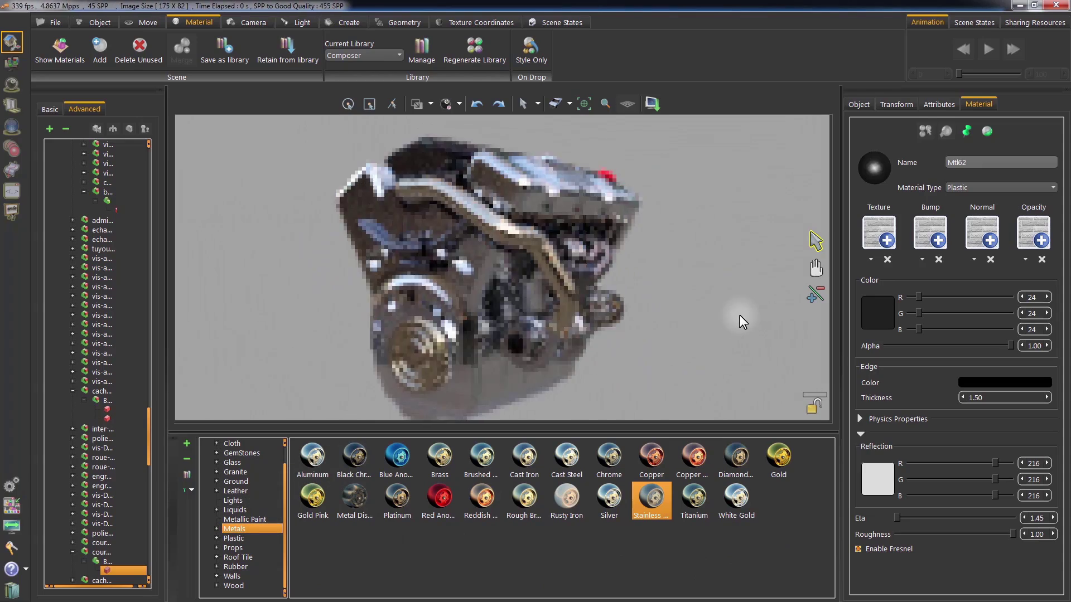
drag(463, 464, 500, 253)
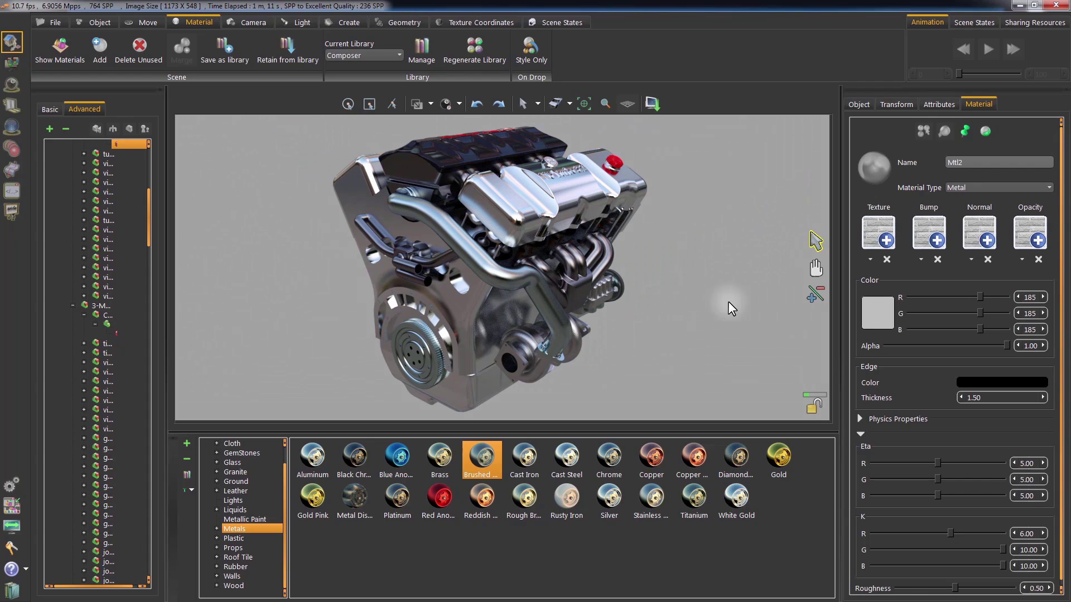
Save the render as the PNG image v6-engine-render01 in the V6-engine-model folder, then check it in the photo viewer and close it.
click(647, 102)
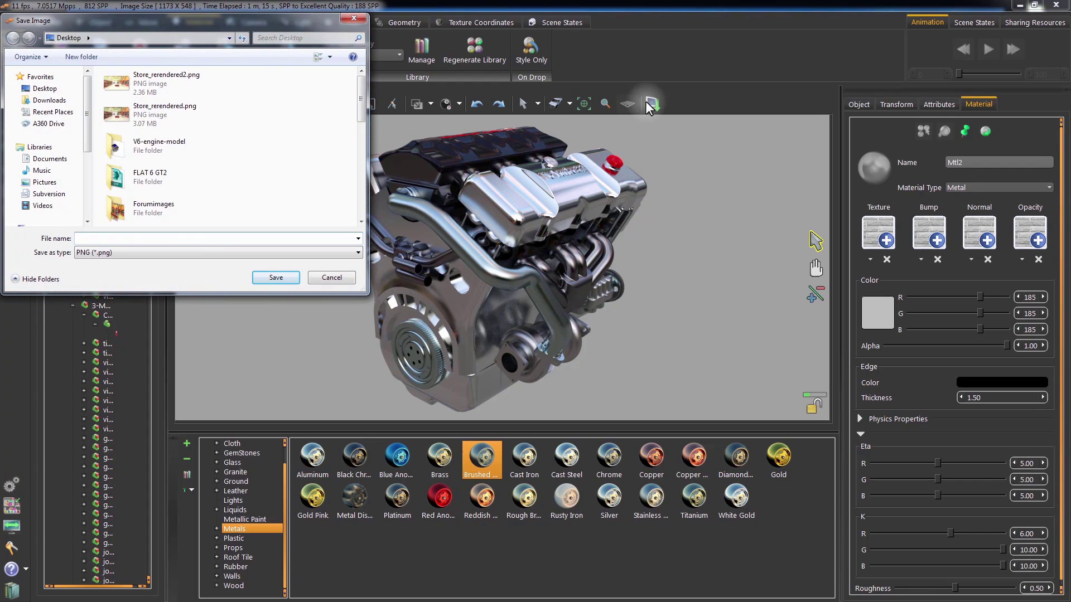
double_click(179, 148)
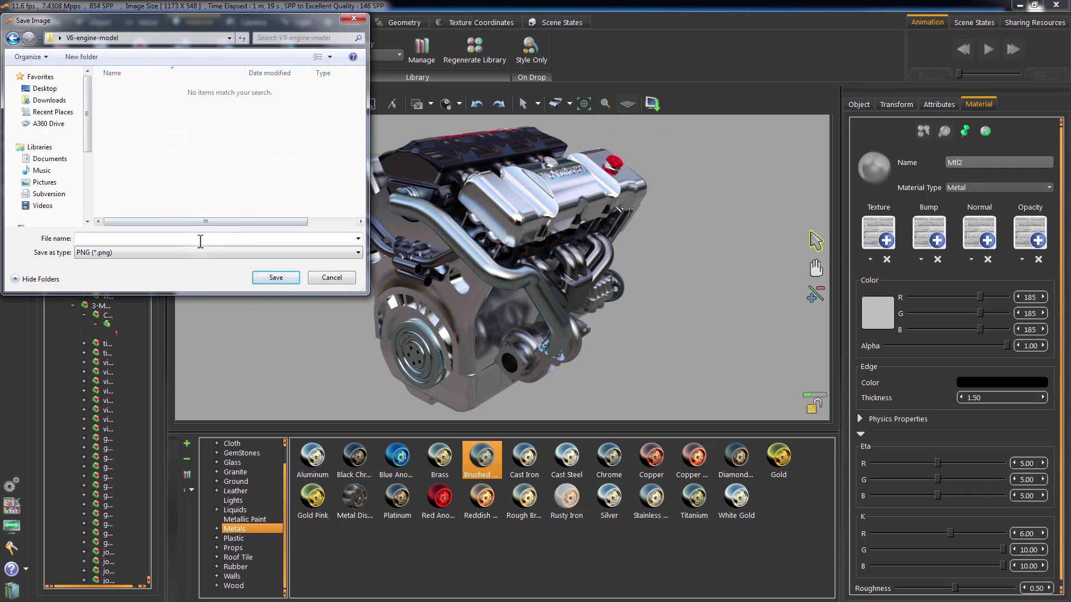
click(184, 254)
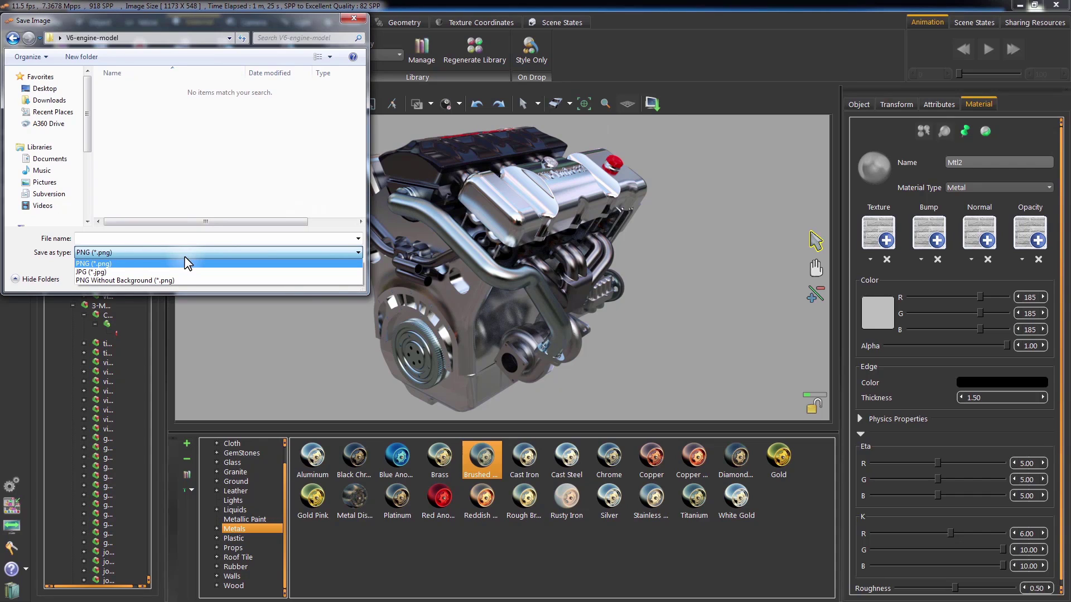
click(184, 263)
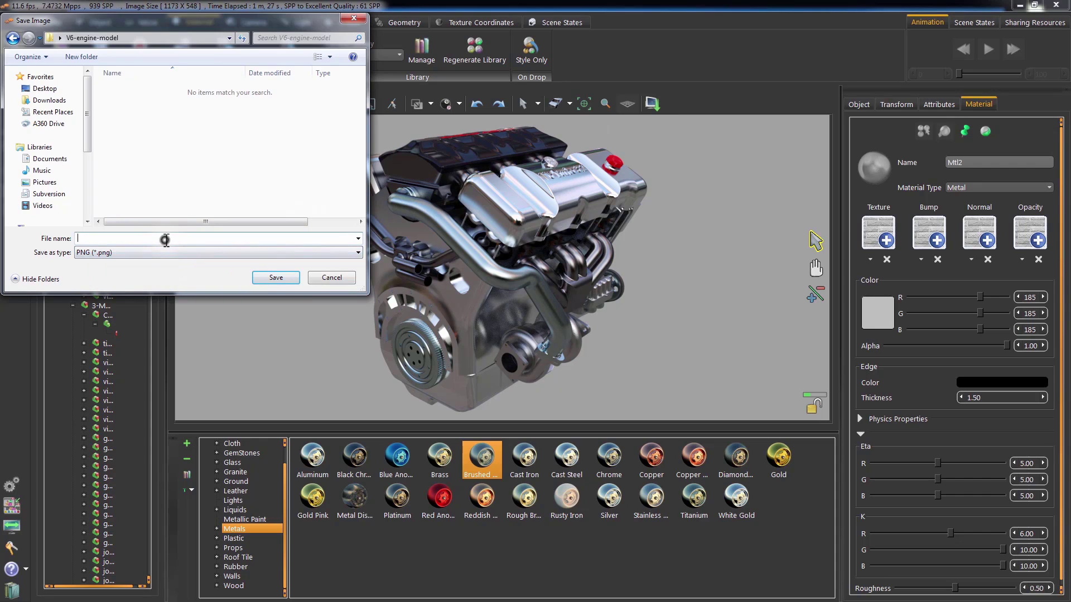
click(167, 241)
text(v6)
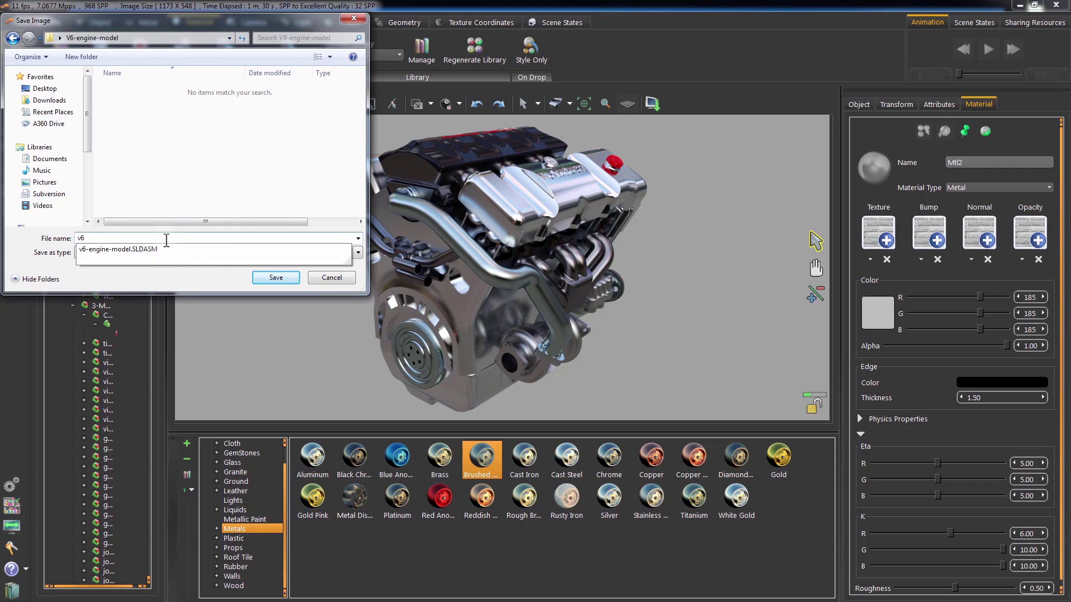
text(-engine-render01)
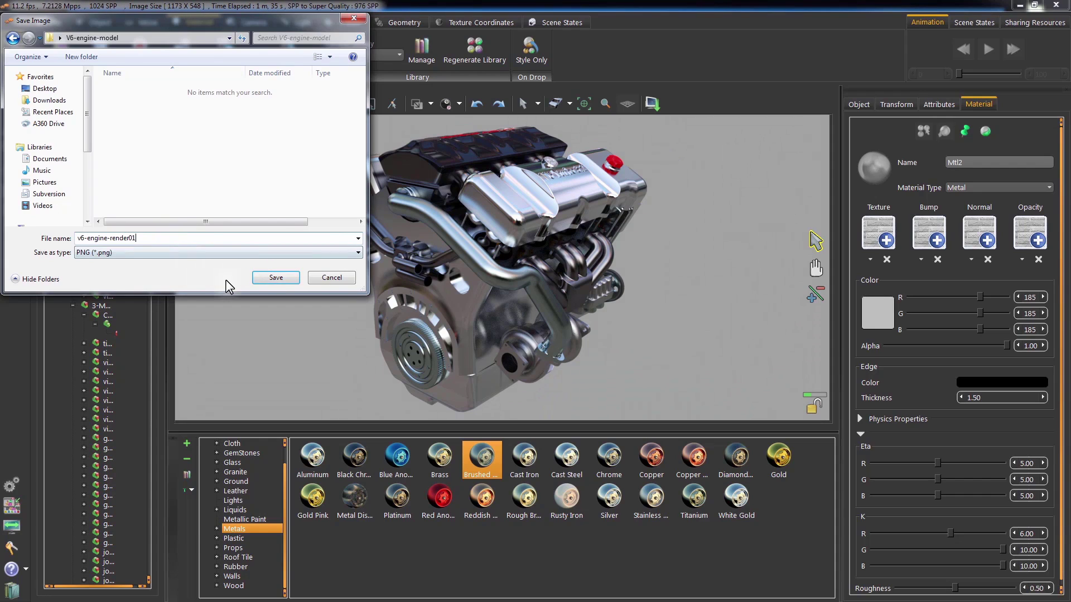
click(262, 277)
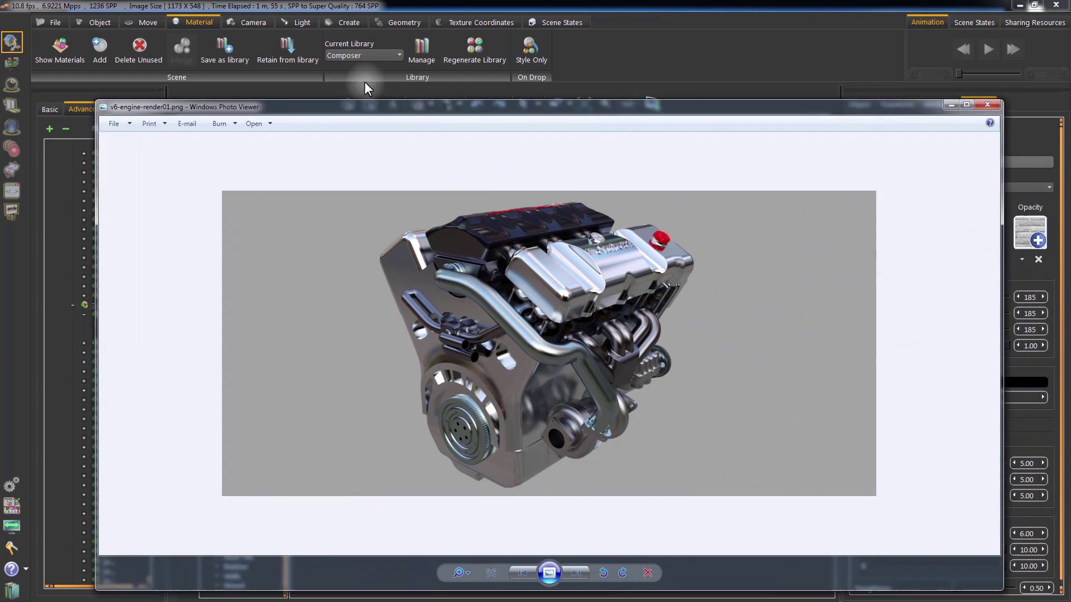
drag(389, 107, 317, 41)
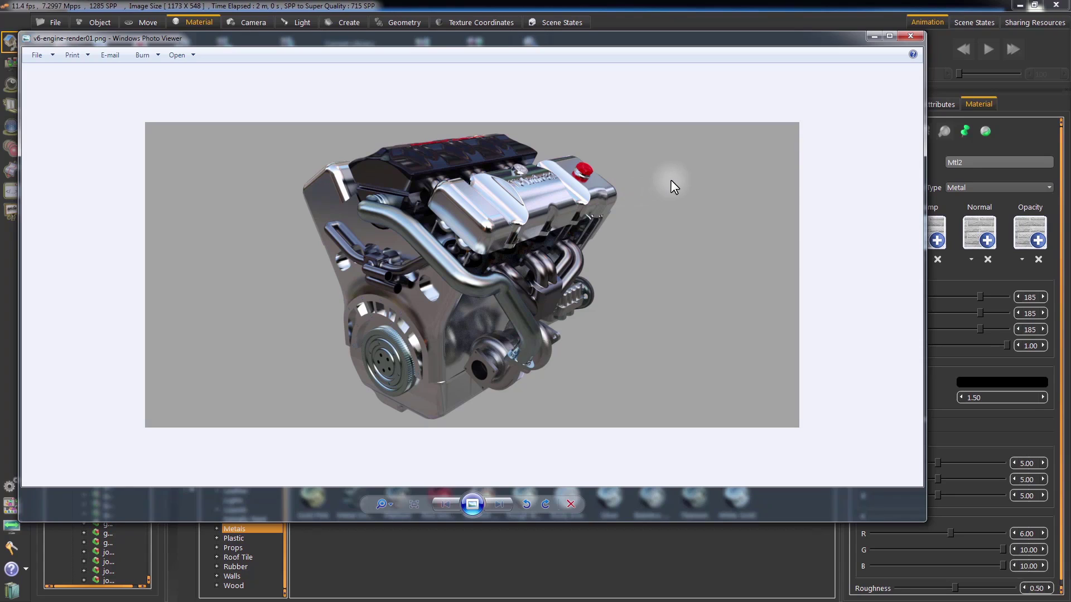
click(908, 37)
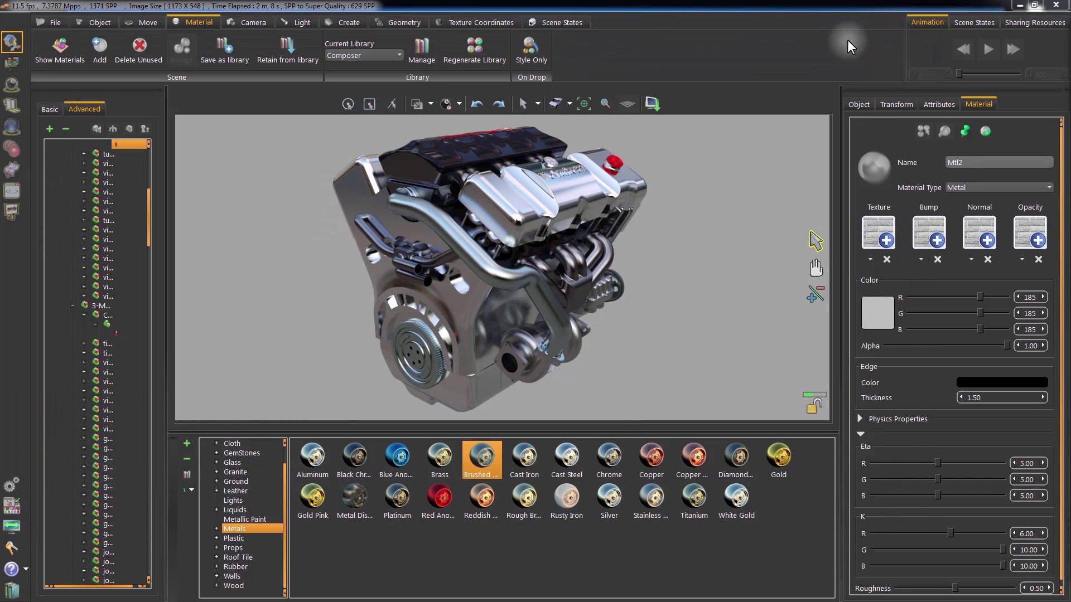